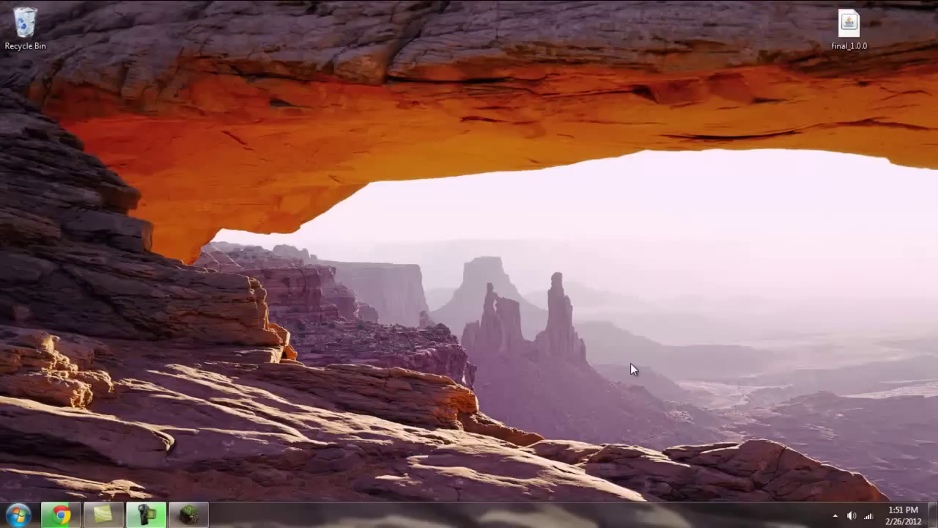
Step: Switch to Chrome in a maximized window, dismiss the backup disc reminder and open the Aether Mod for 1.0.0 download page
left_click(61, 513)
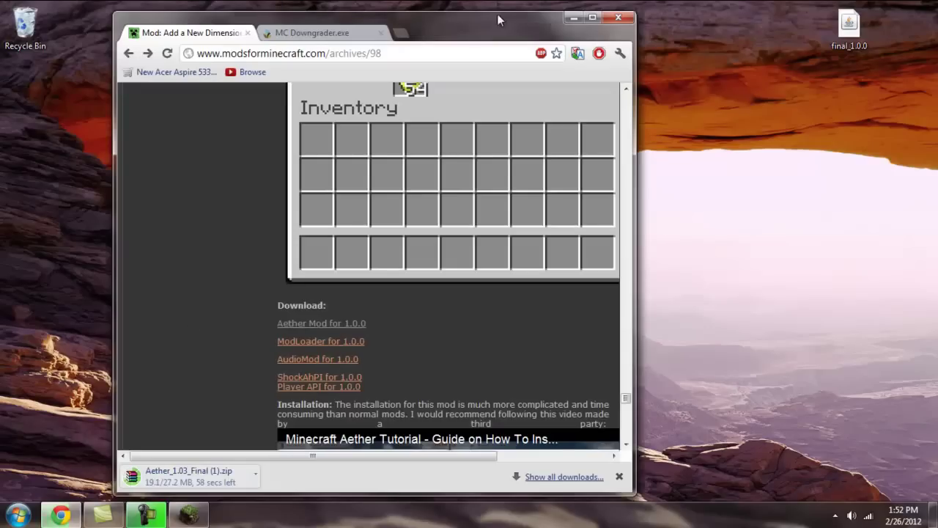
left_click(592, 18)
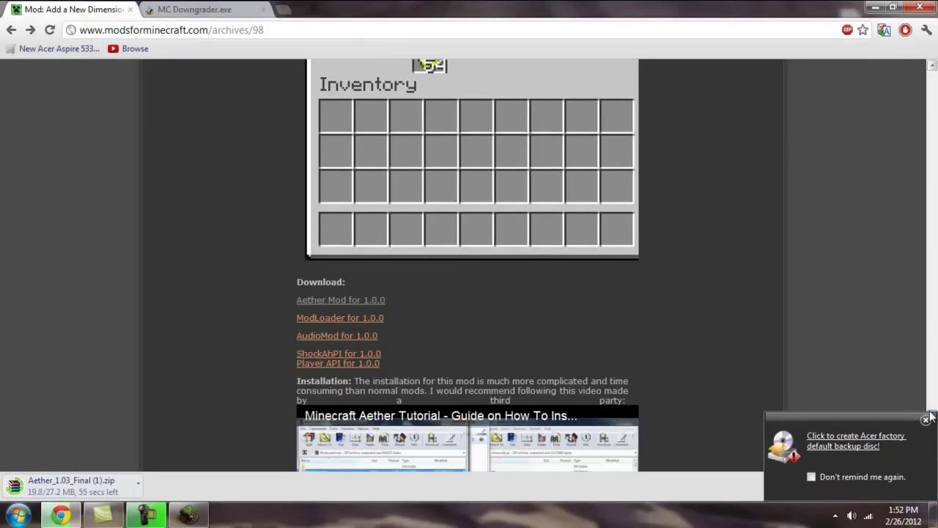
left_click(926, 418)
mouse_move(931, 418)
left_mouse_down()
mouse_move(924, 150)
mouse_move(934, 79)
mouse_move(933, 416)
left_mouse_up()
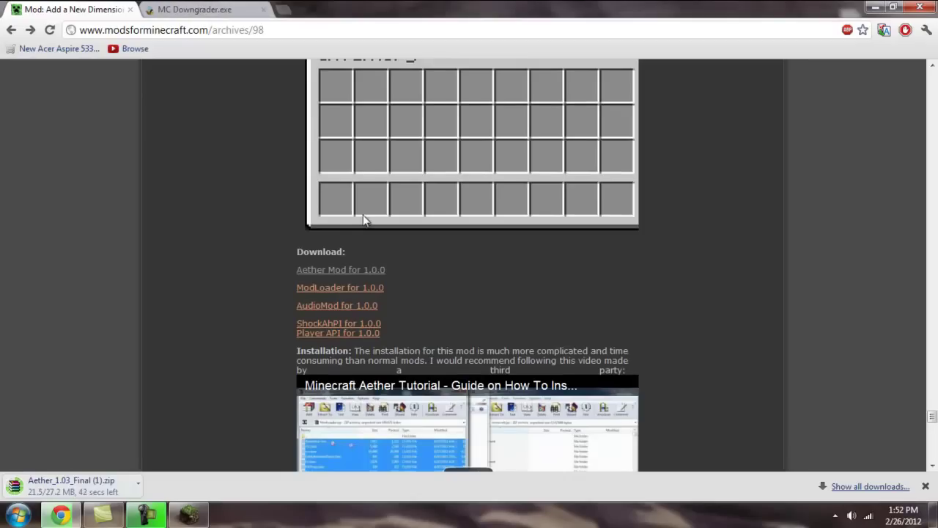
left_click(350, 270)
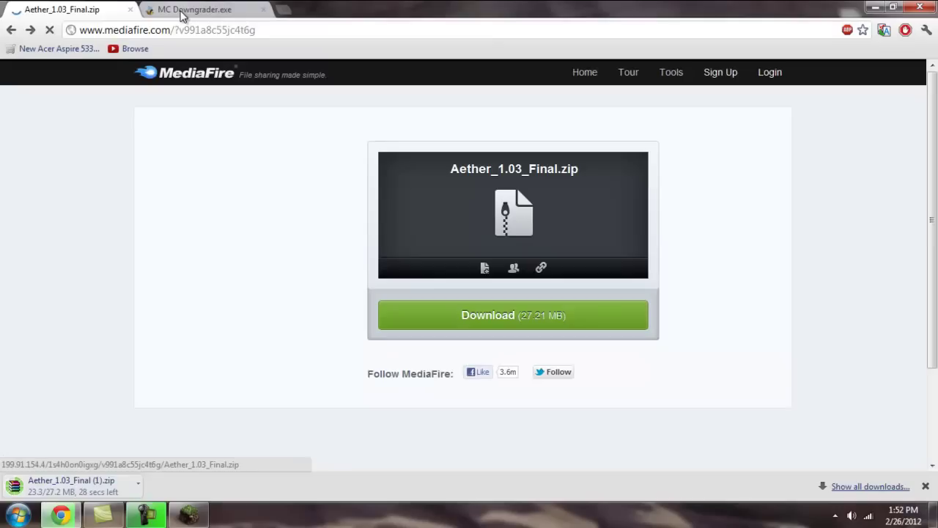
Step: Skip the ad on the MC Downgrader.exe page to download the file, and close that page
left_click(182, 10)
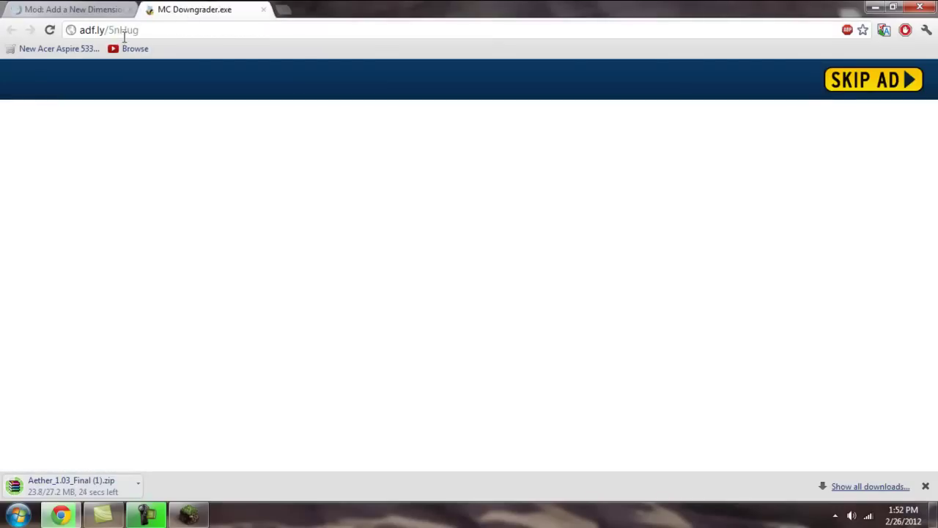
left_click(867, 79)
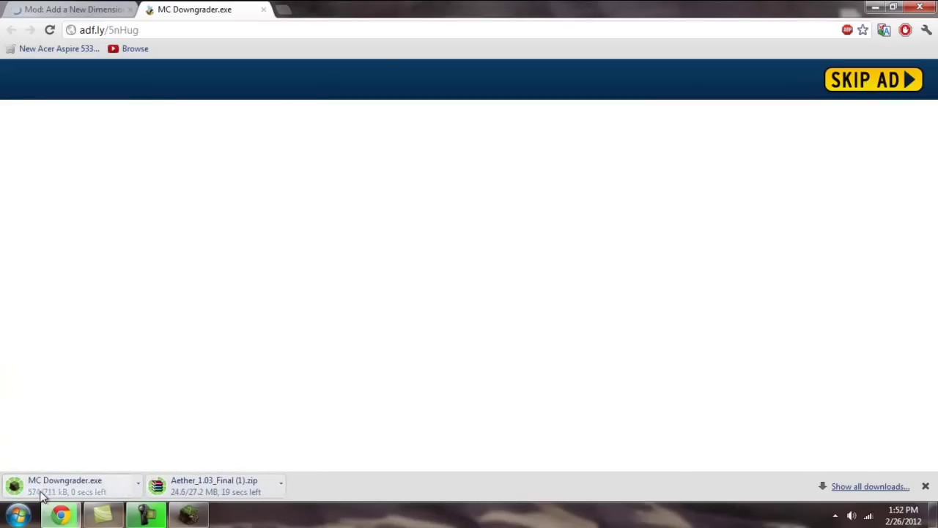
left_click(264, 10)
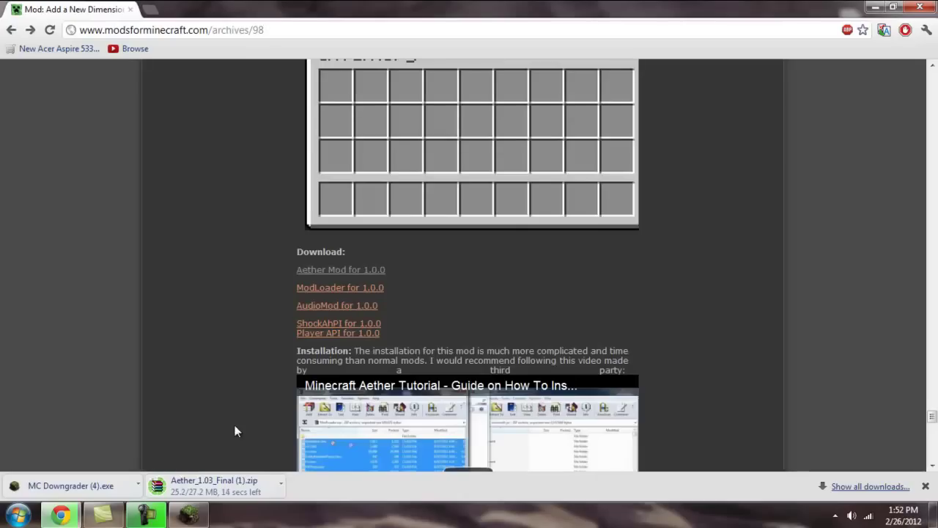
Step: Switch to the Digiex.net Minecraft Launcher and open its JAR downloader from the launcher options
left_click(189, 515)
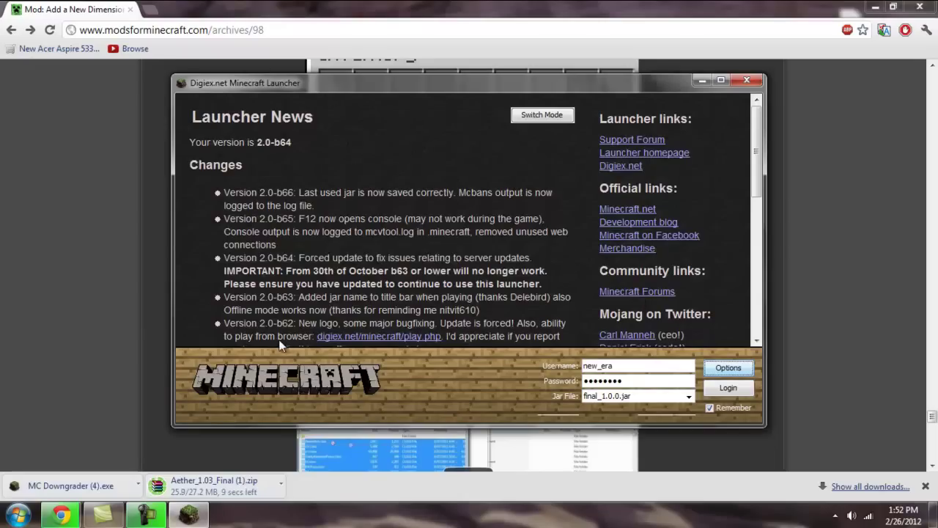
left_click(733, 372)
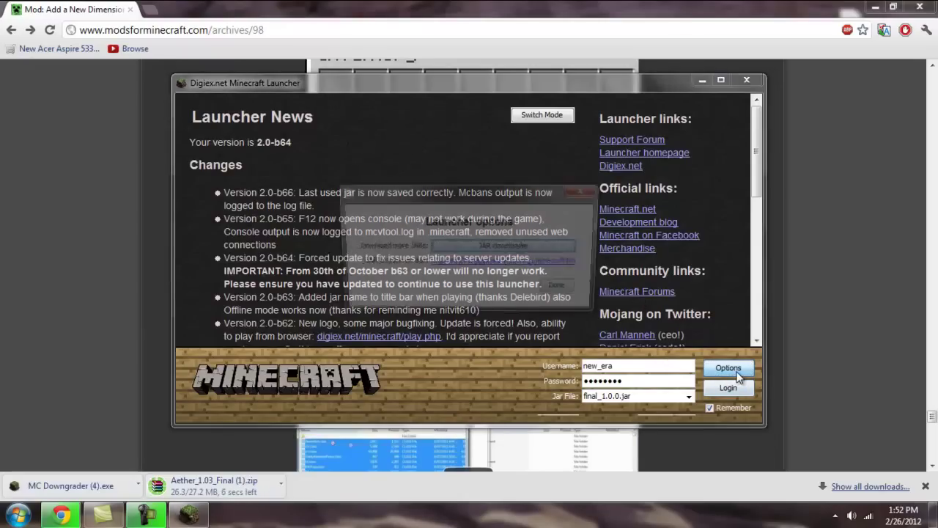
left_click(485, 246)
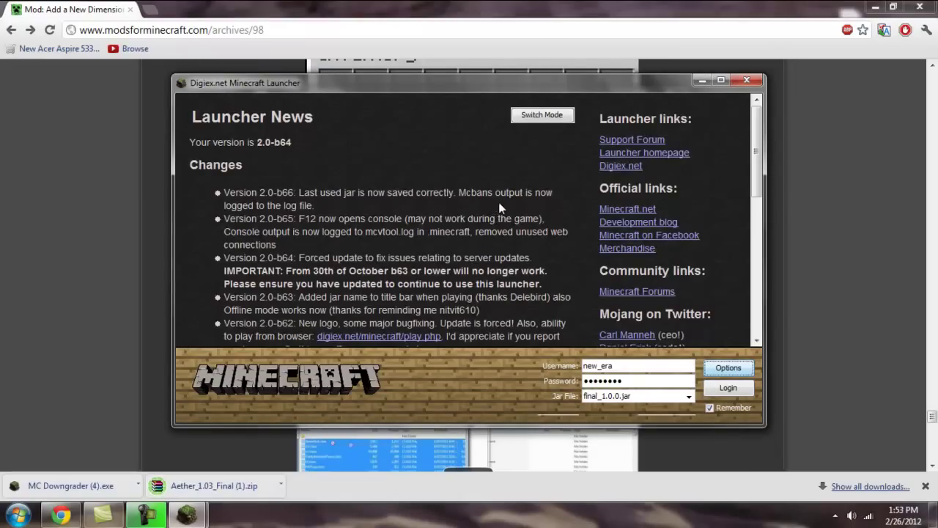
left_click_drag(522, 86, 490, 206)
left_click(461, 122)
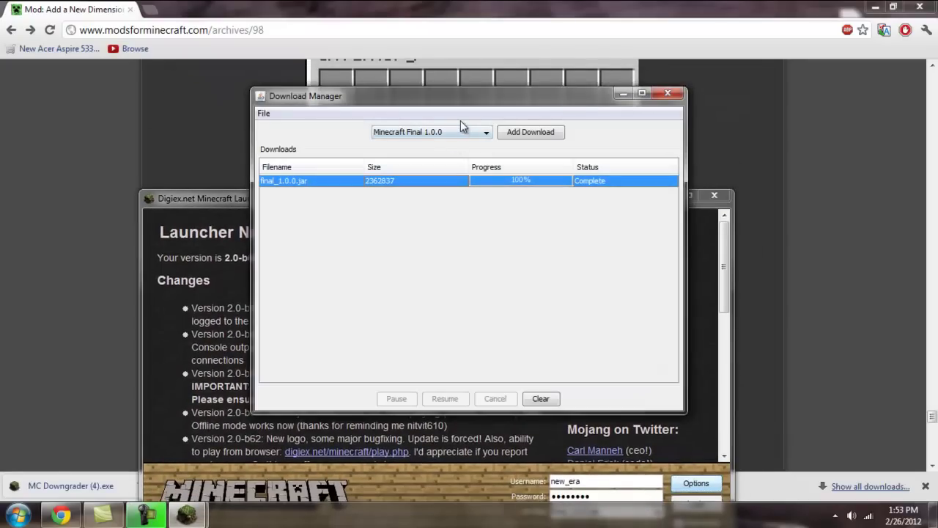
Step: Download the Minecraft Final 1.0.0 jar and close the download manager
left_click(440, 135)
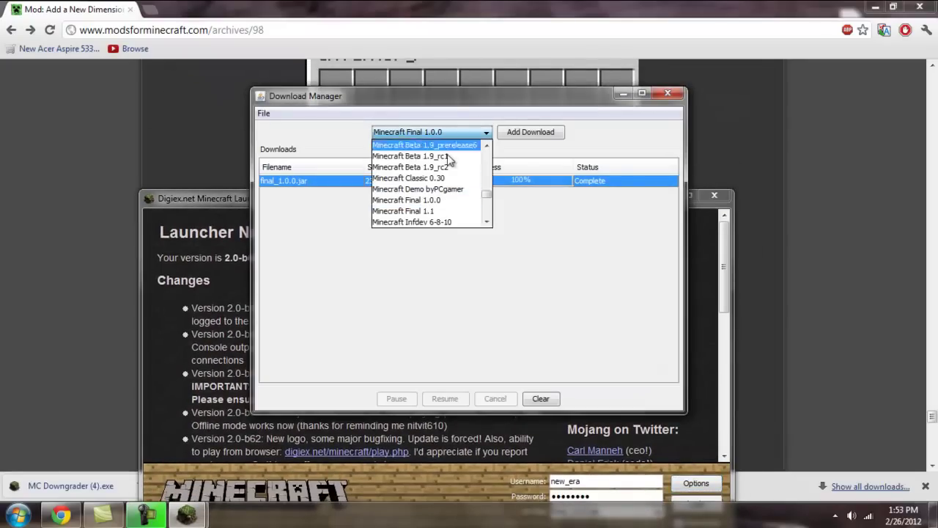
left_click(438, 201)
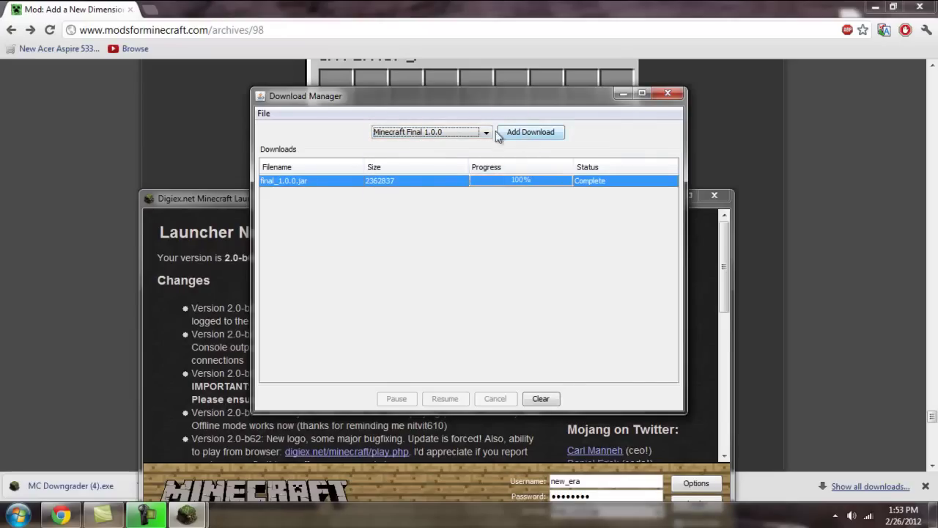
left_click(466, 133)
mouse_move(484, 192)
left_mouse_down()
mouse_move(491, 145)
mouse_move(493, 192)
left_mouse_up()
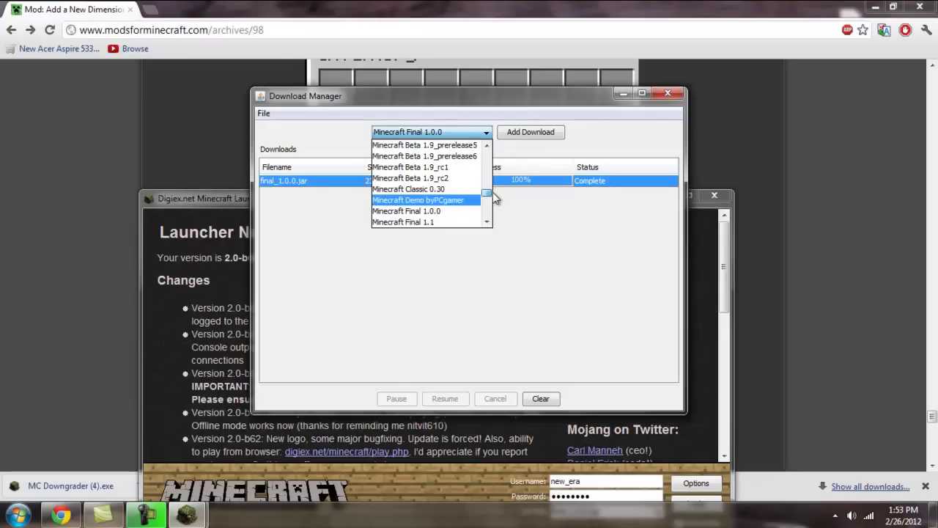
left_click(446, 210)
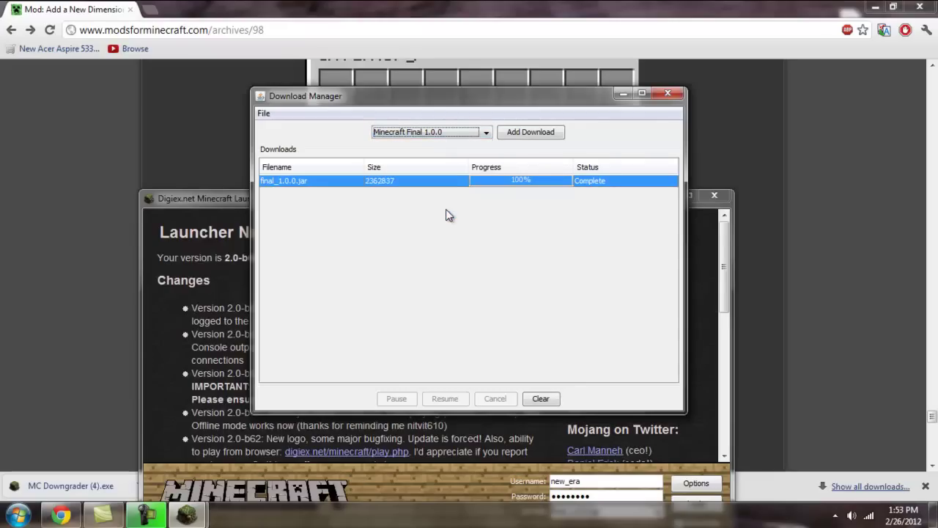
left_click(535, 132)
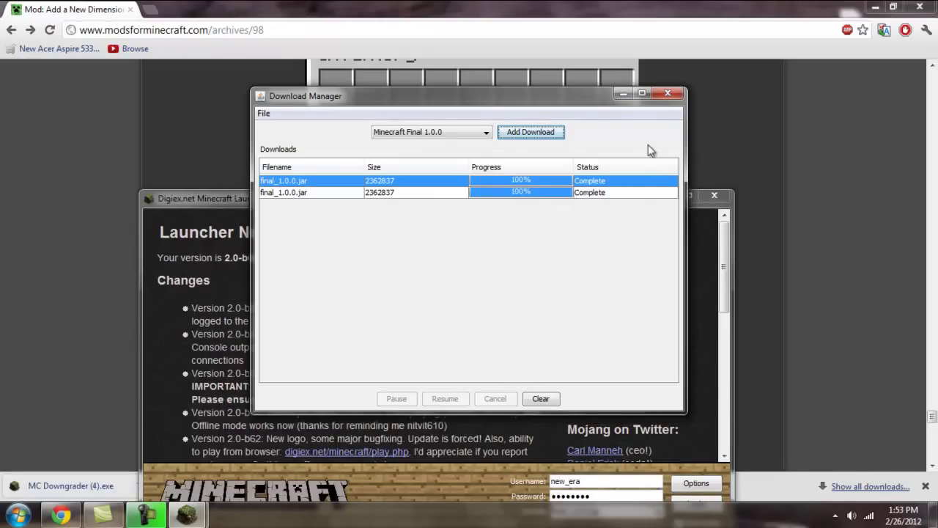
left_click(668, 94)
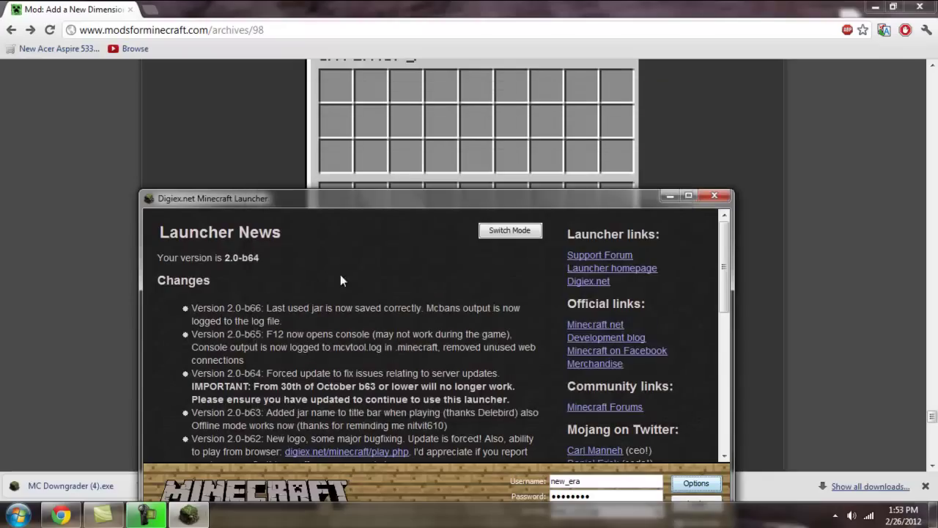
Step: Open the %appdata% Roaming folder from Windows search and go to the bin folder inside .minecraft
left_click(18, 516)
type("%")
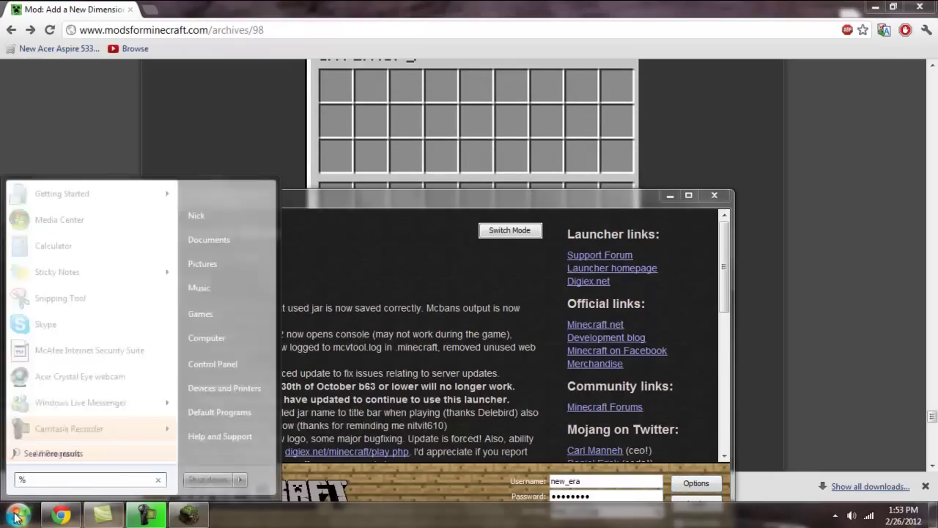
type("appdata%")
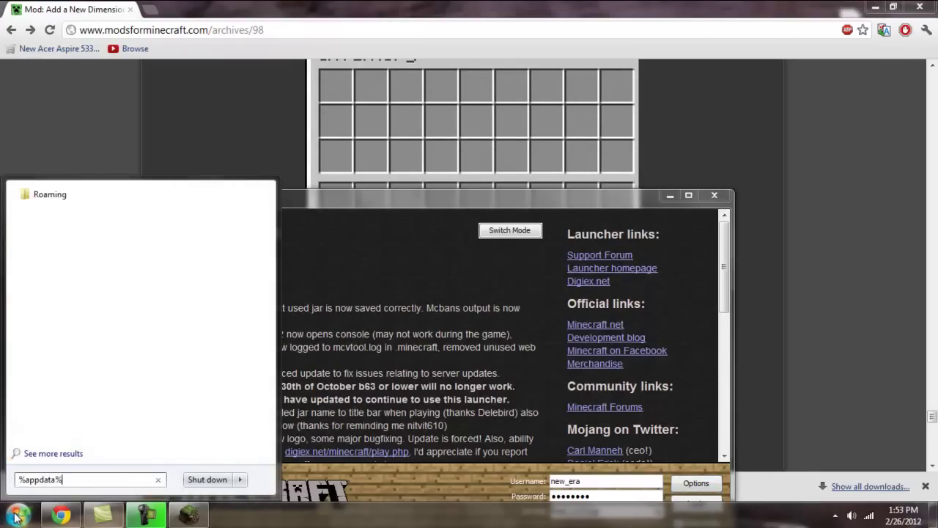
left_click(64, 197)
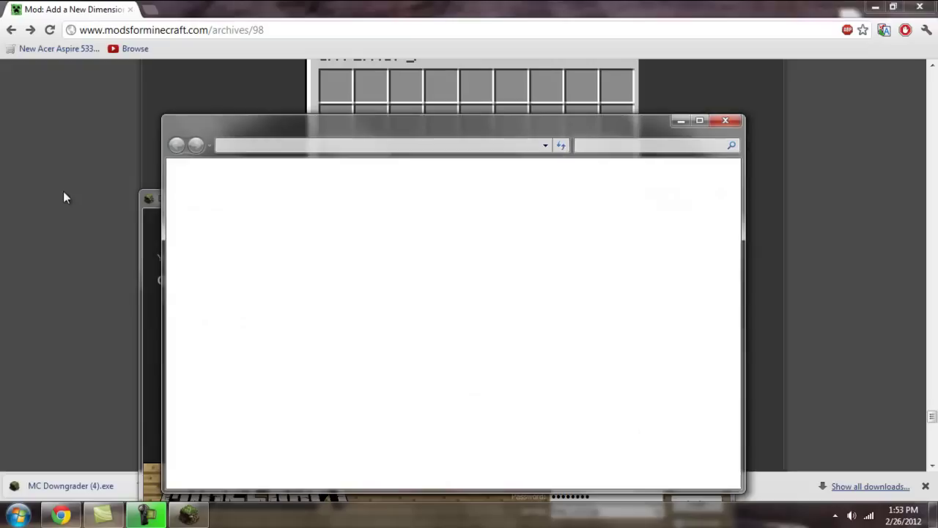
left_click(340, 213)
double_click(340, 212)
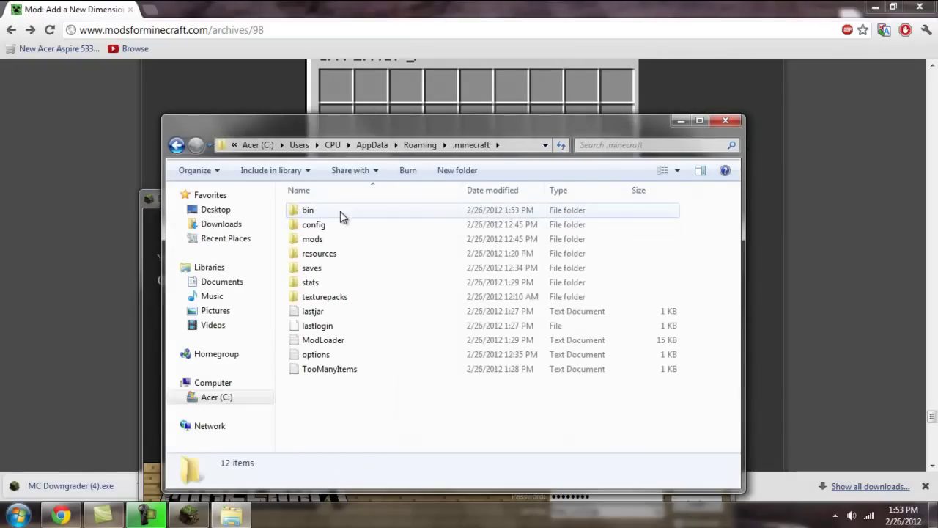
double_click(339, 212)
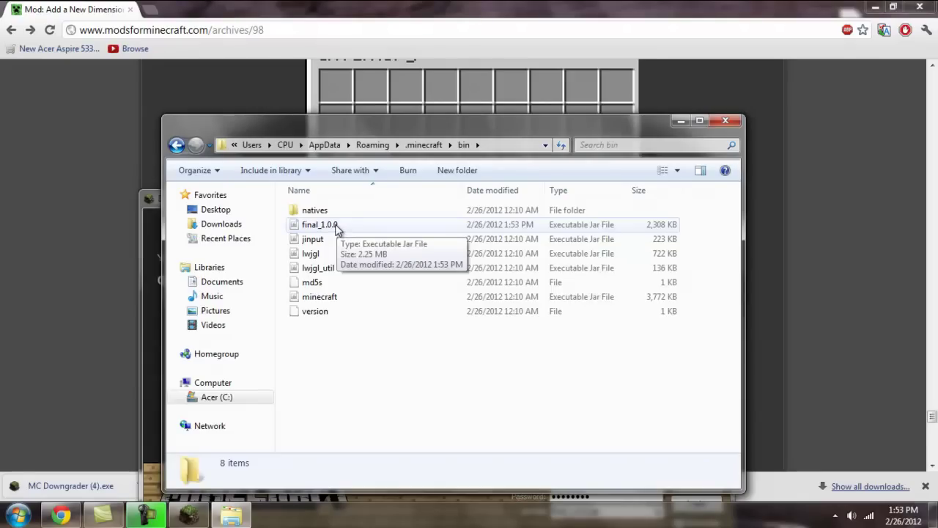
Step: Delete the existing minecraft jar file from the bin folder
right_click(336, 227)
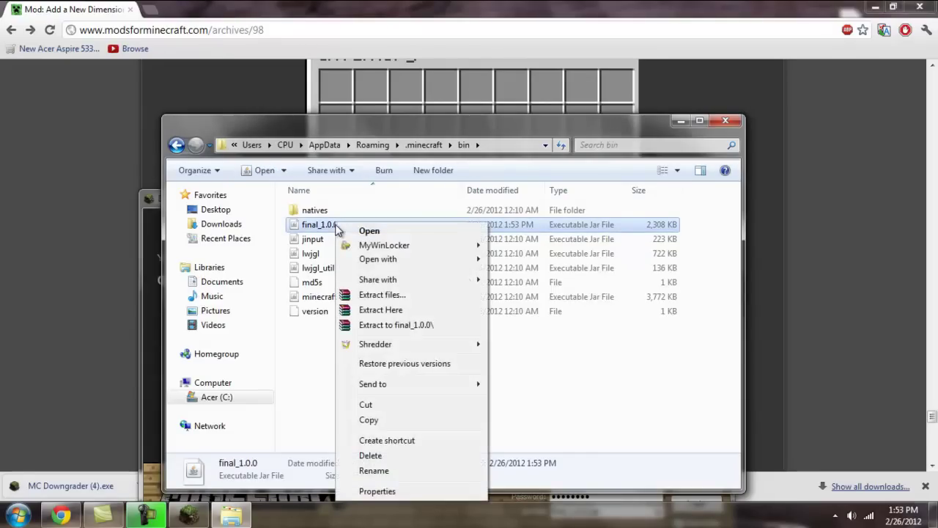
left_click(373, 471)
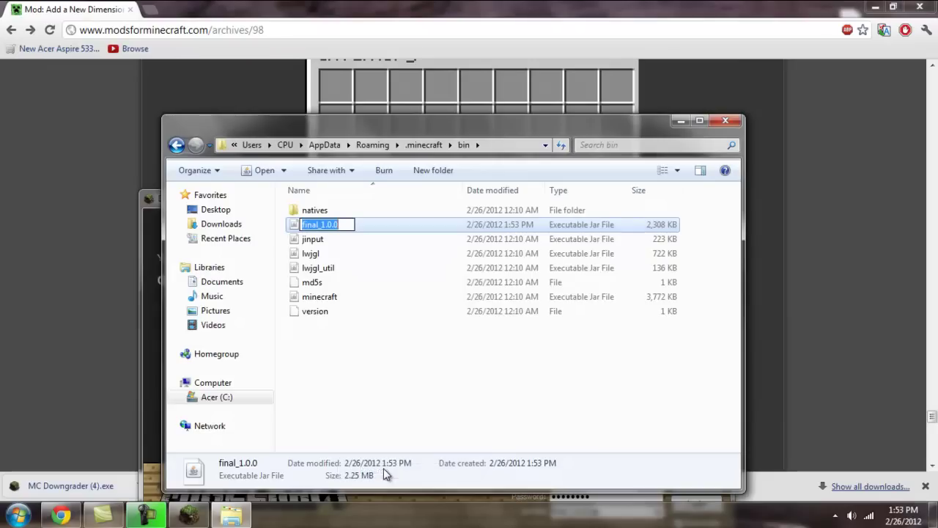
left_click(328, 298)
right_click(327, 297)
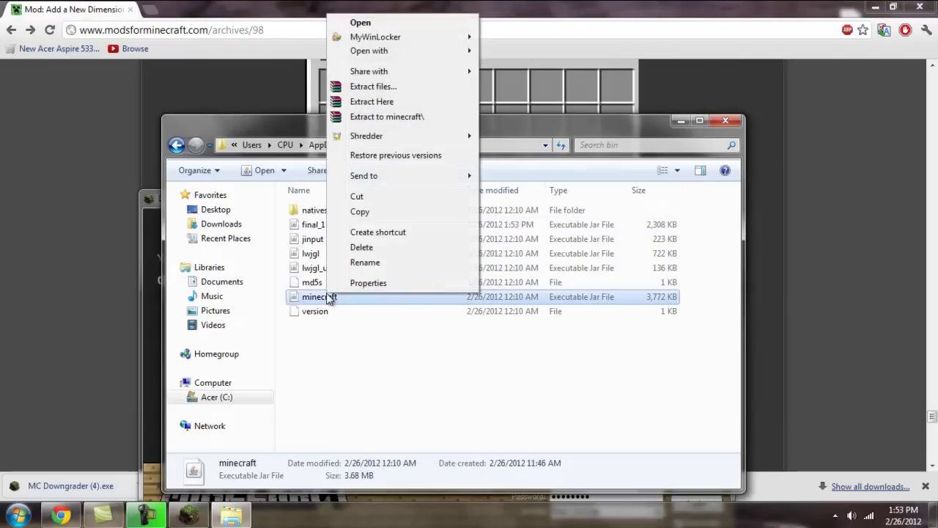
left_click(375, 250)
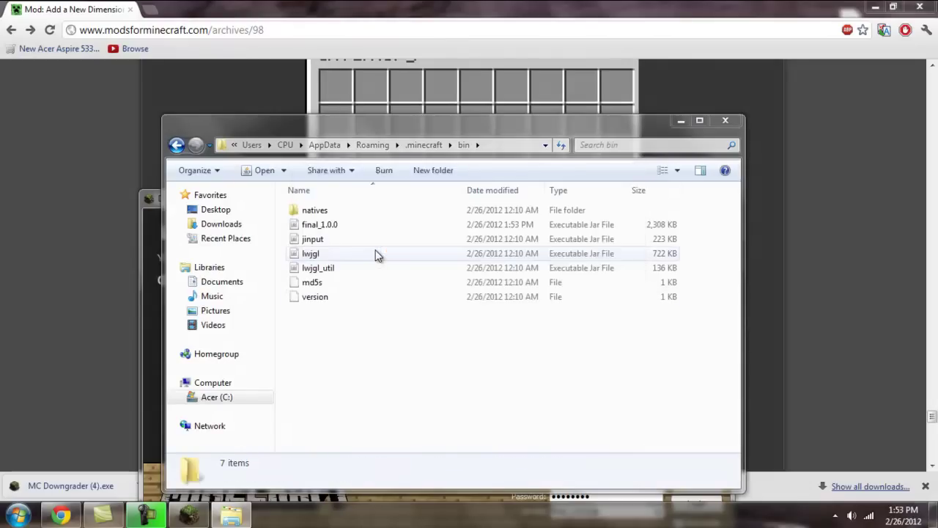
key("Return")
Step: Rename the final_1.0.0 jar file as Minecraft
right_click(337, 226)
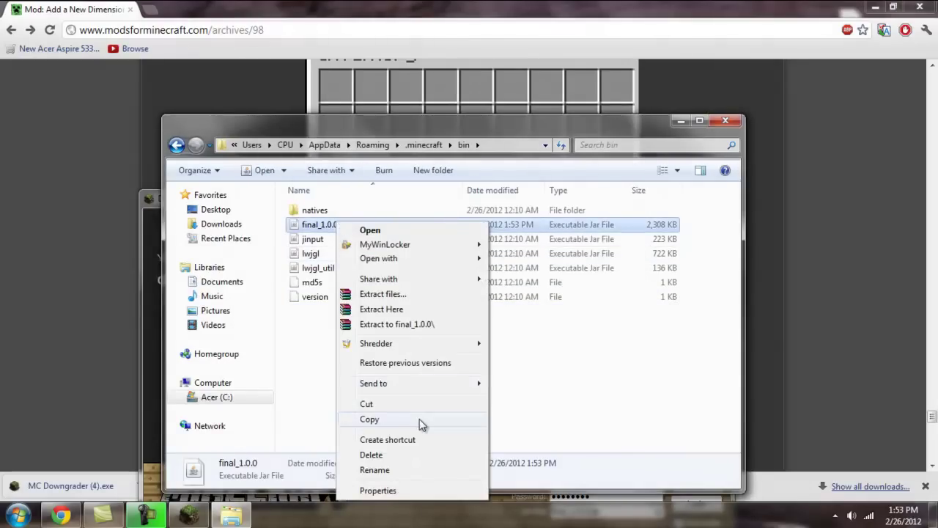
left_click(400, 473)
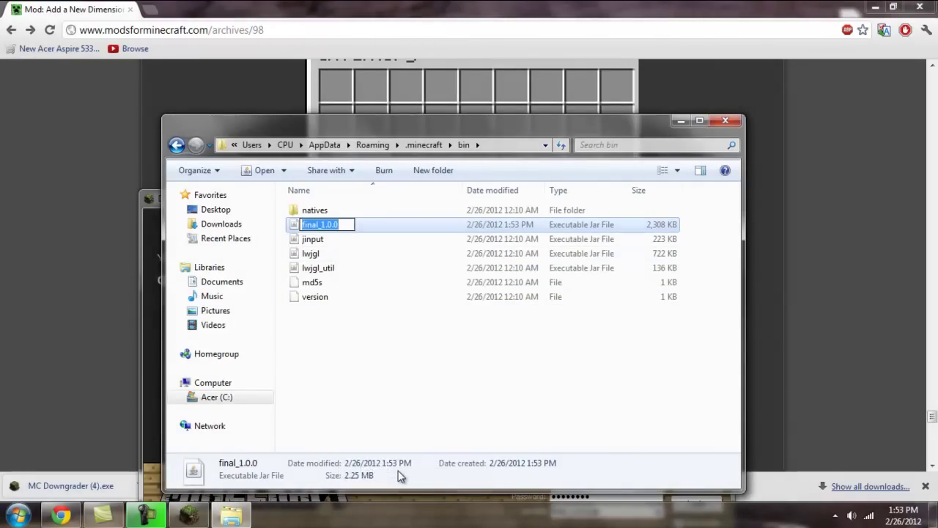
type("Minecraft")
key("Return")
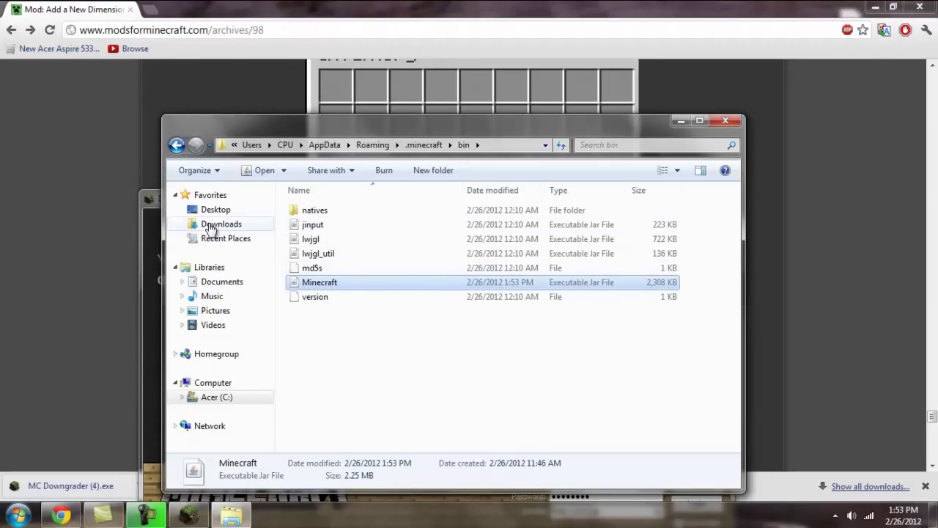
Step: Return to the mod page in Chrome, download ModLoader for 1.0.0 and open the downloaded zip in WinRAR
left_click(125, 255)
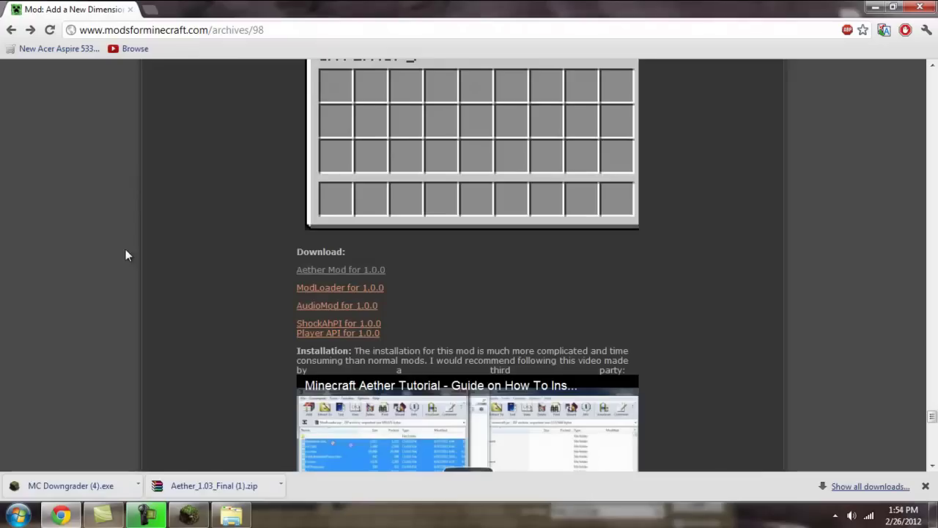
left_click(318, 291)
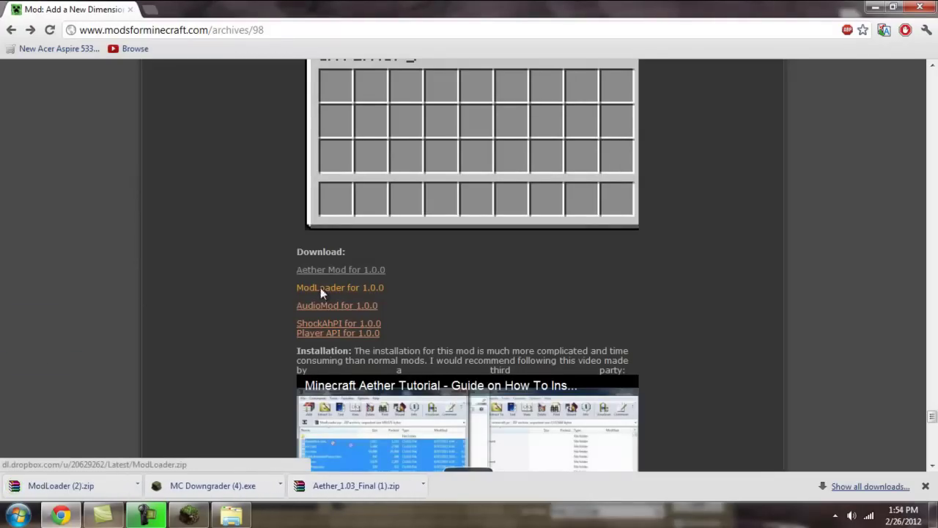
left_click(120, 479)
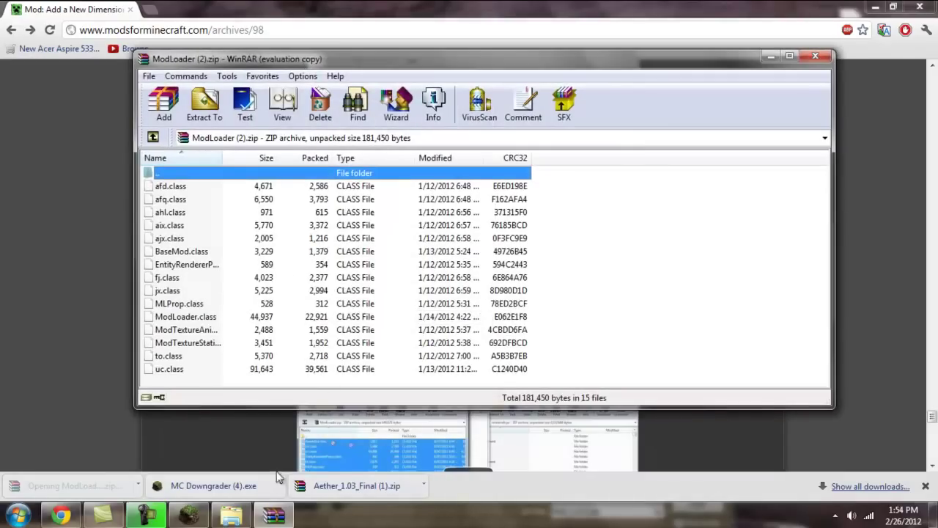
Step: Return to the bin folder and open the Minecraft jar file with WinRAR archiver
left_click(231, 515)
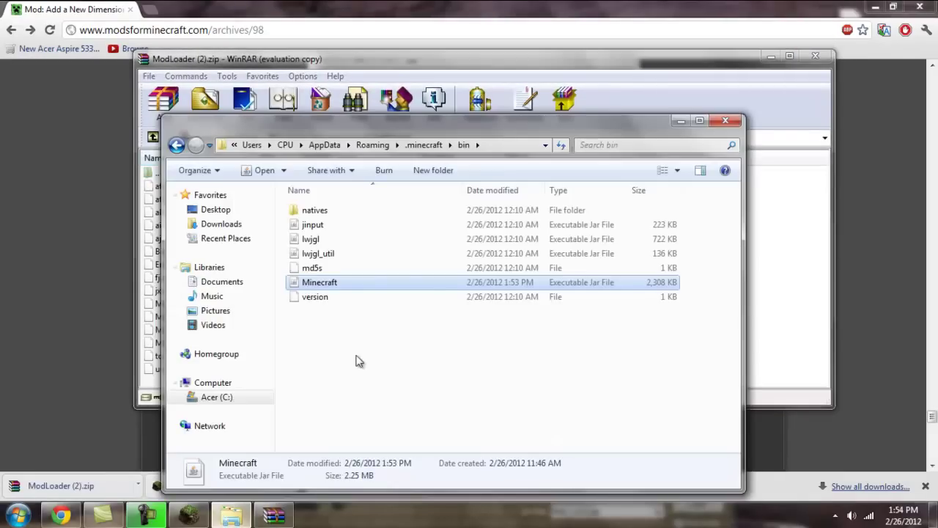
right_click(349, 283)
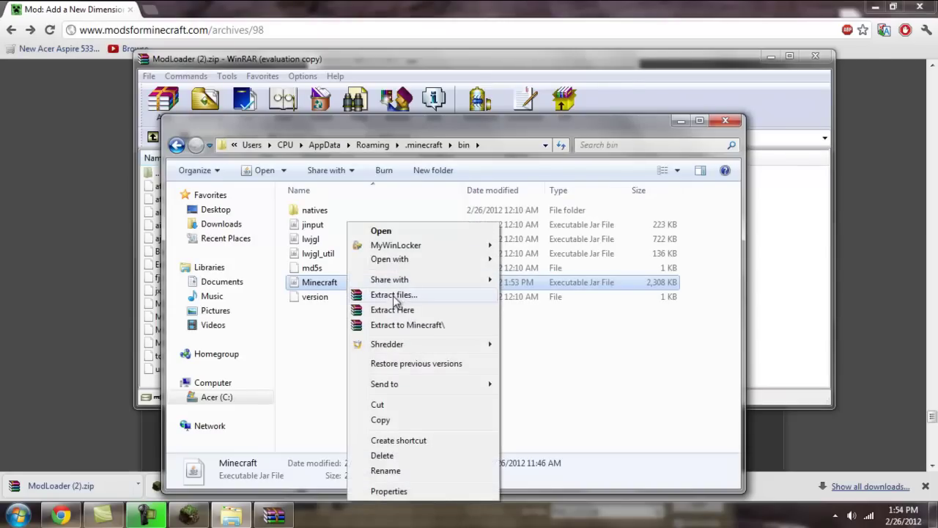
mouse_move(404, 260)
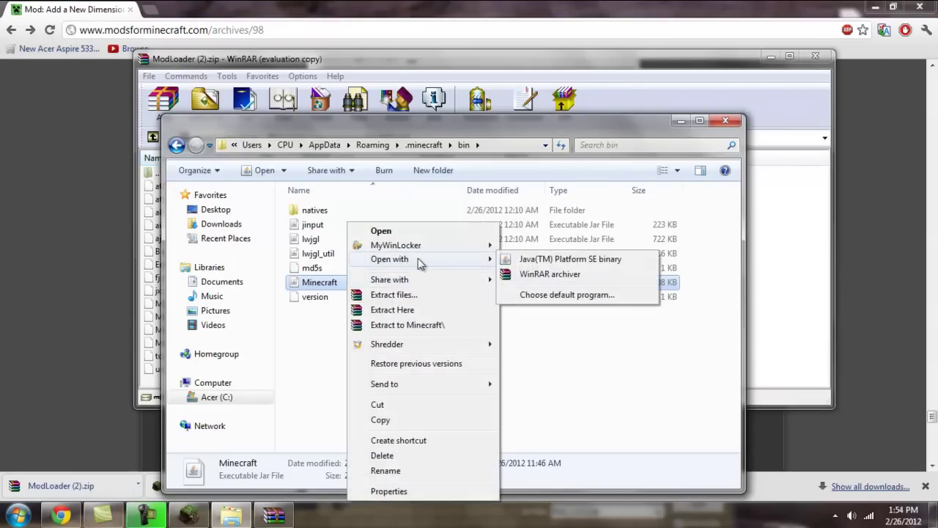
left_click(527, 274)
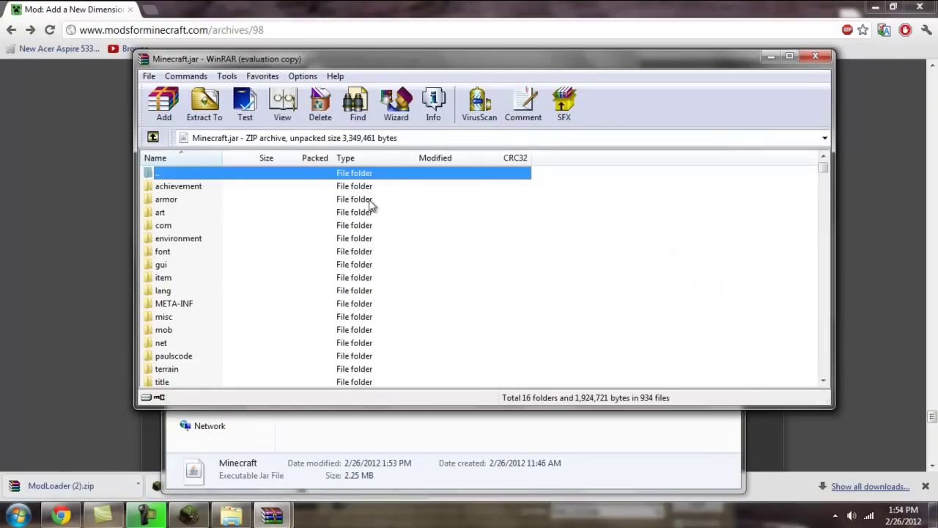
Step: Delete the META-INF folder from Minecraft.jar and confirm the deletion
right_click(196, 306)
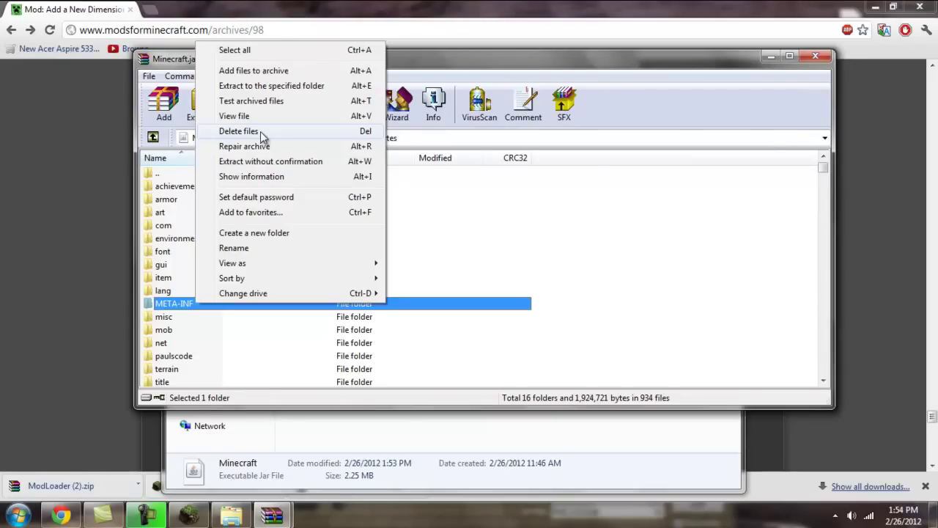
left_click(250, 131)
left_click(484, 306)
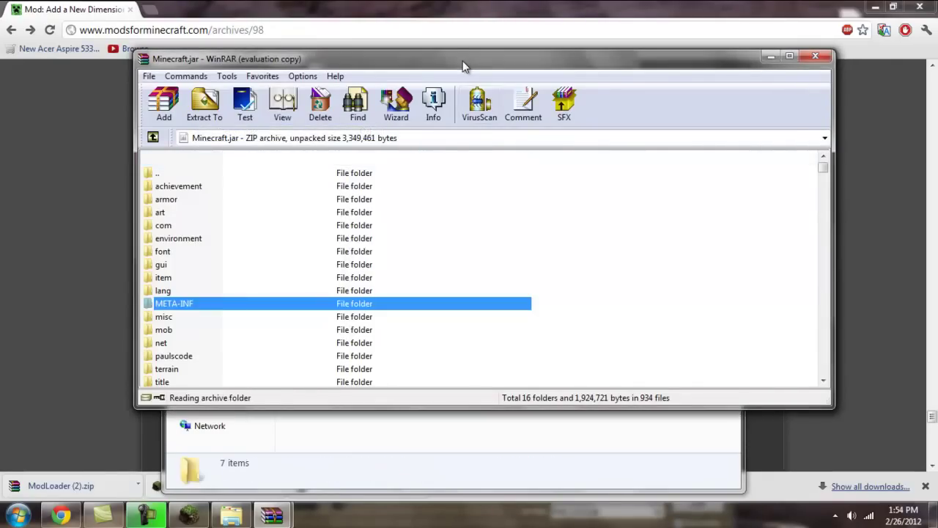
Step: Add all the class files from the ModLoader zip to Minecraft.jar with the default archive settings, and close the ModLoader archive
left_click_drag(469, 60, 735, 87)
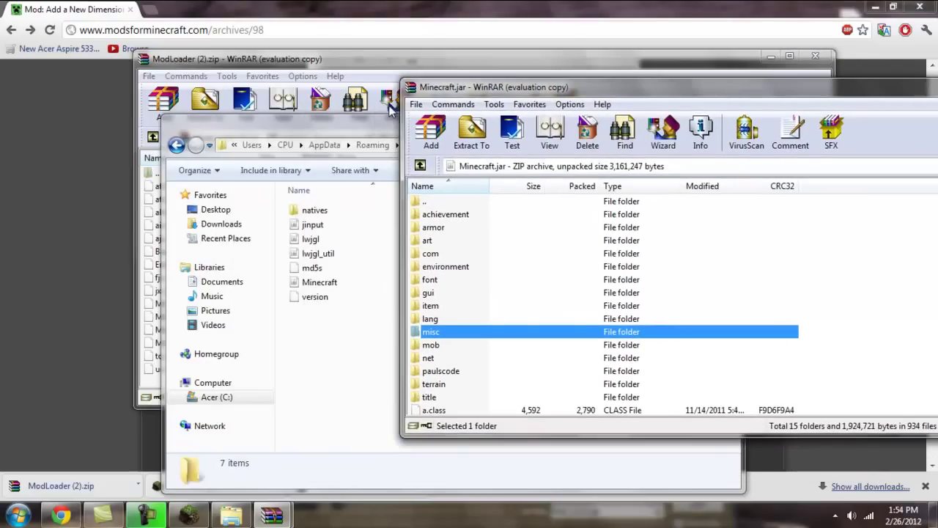
left_click_drag(374, 126, 193, 123)
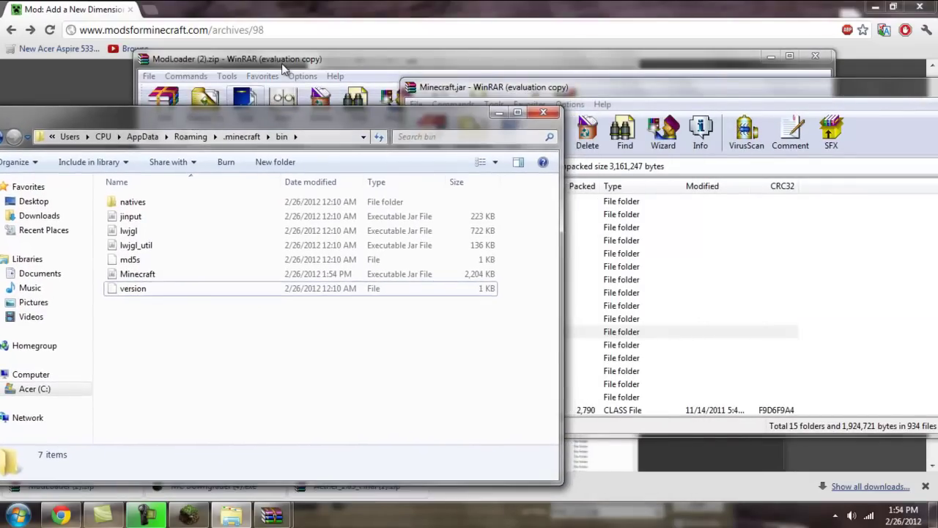
left_click_drag(282, 63, 279, 71)
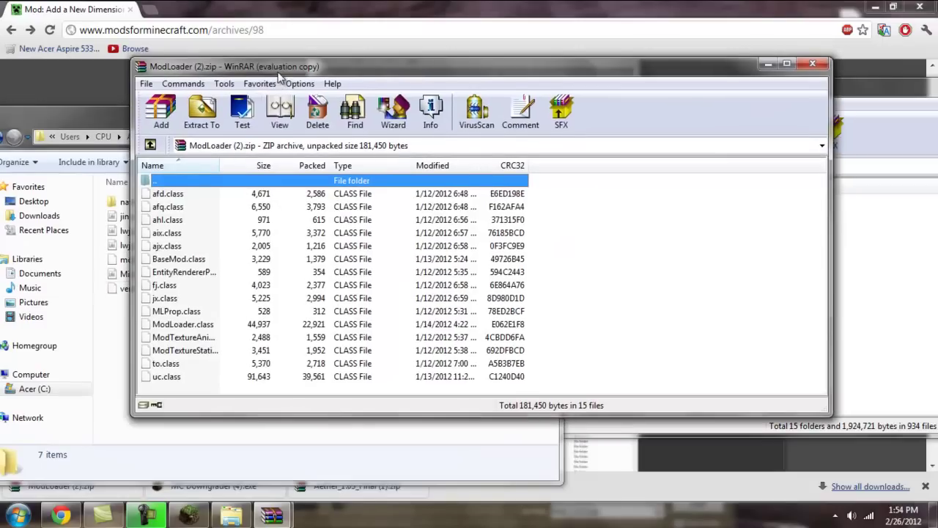
left_click(511, 195)
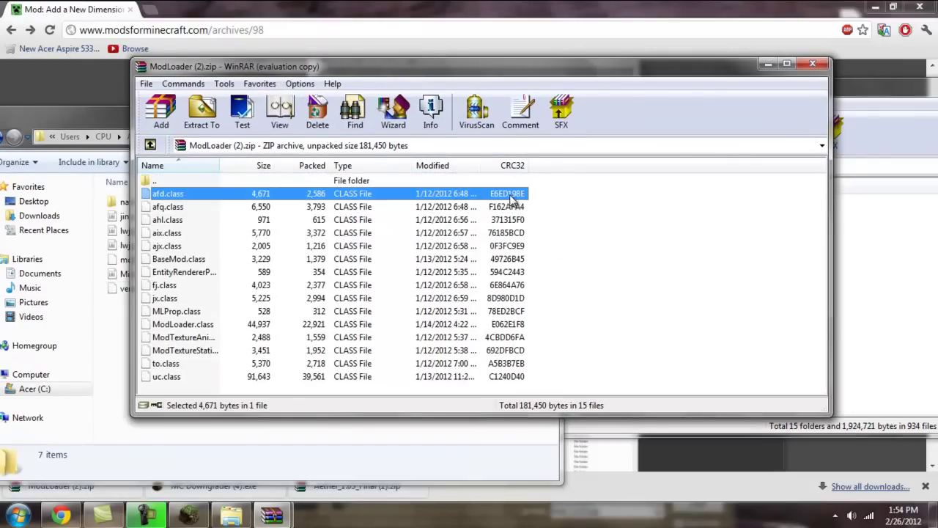
key("ctrl+a")
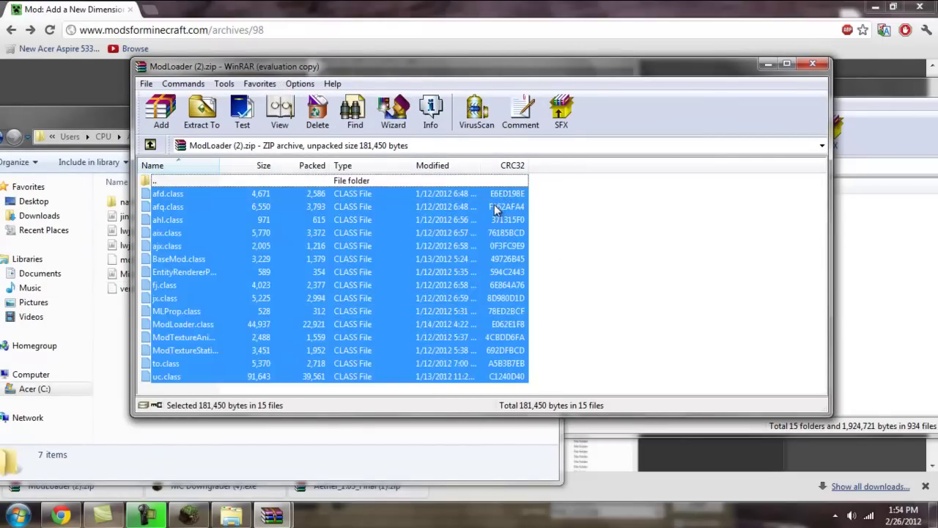
left_click_drag(494, 205, 912, 326)
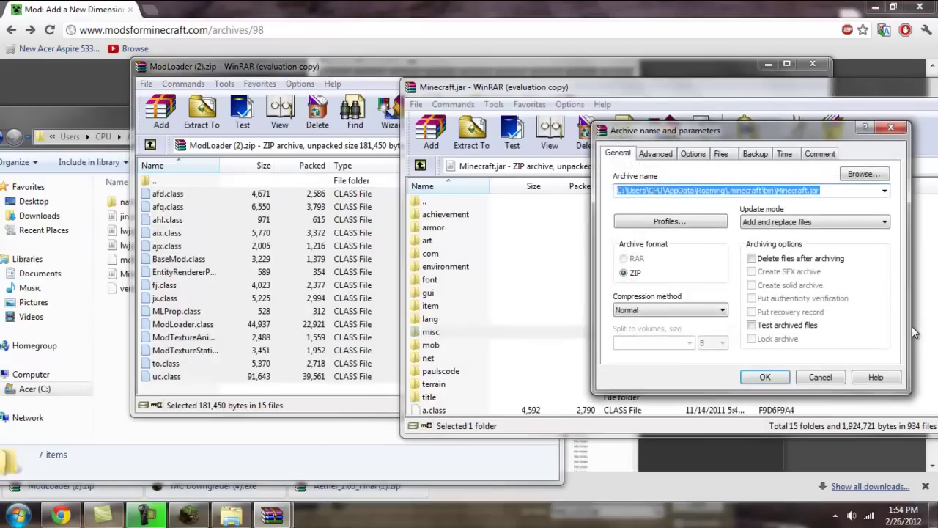
left_click(762, 377)
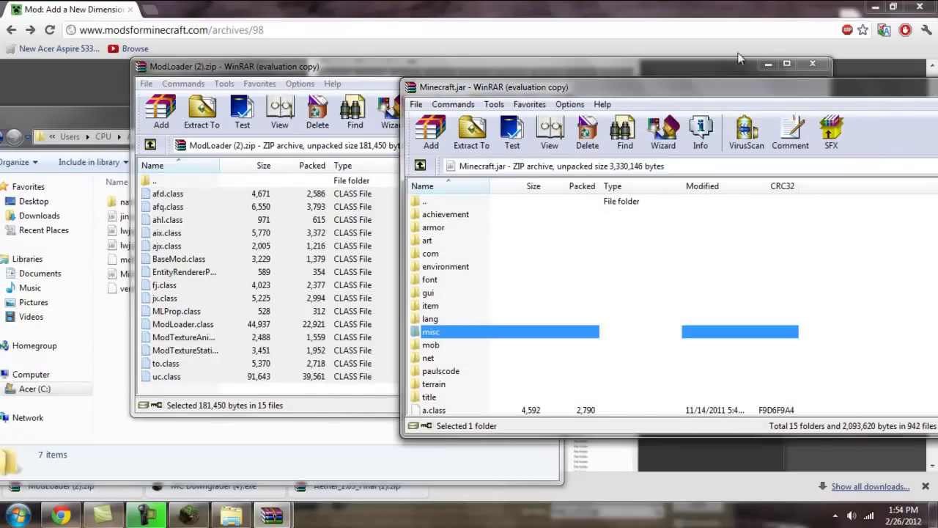
left_click(799, 63)
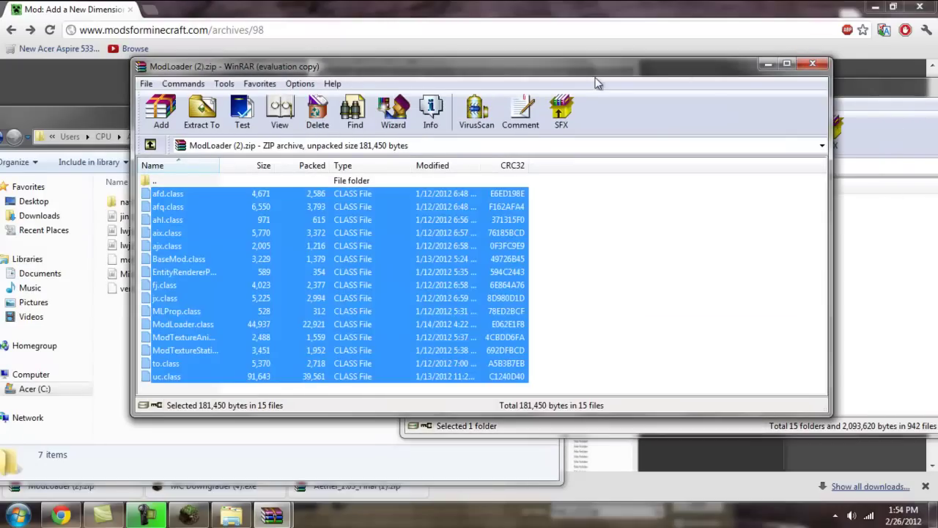
left_click(812, 64)
left_click(818, 69)
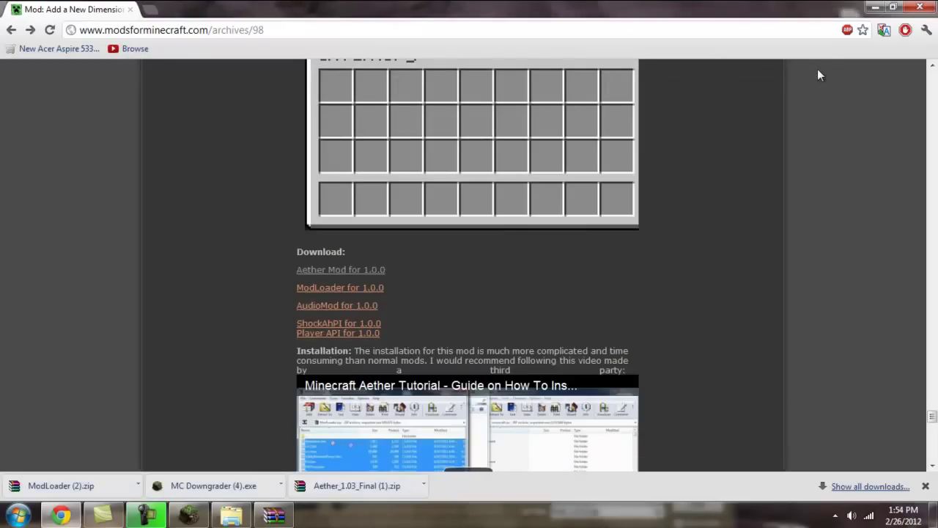
Step: Download AudioMod for 1.0.0 and add its ibxm and paulscode folders and rg.class to Minecraft.jar with the default archive settings
left_click(345, 307)
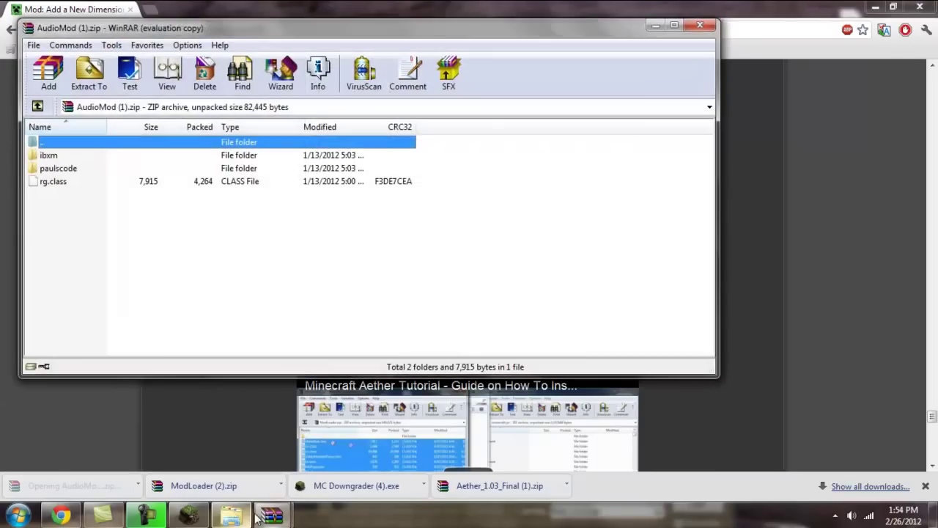
mouse_move(258, 517)
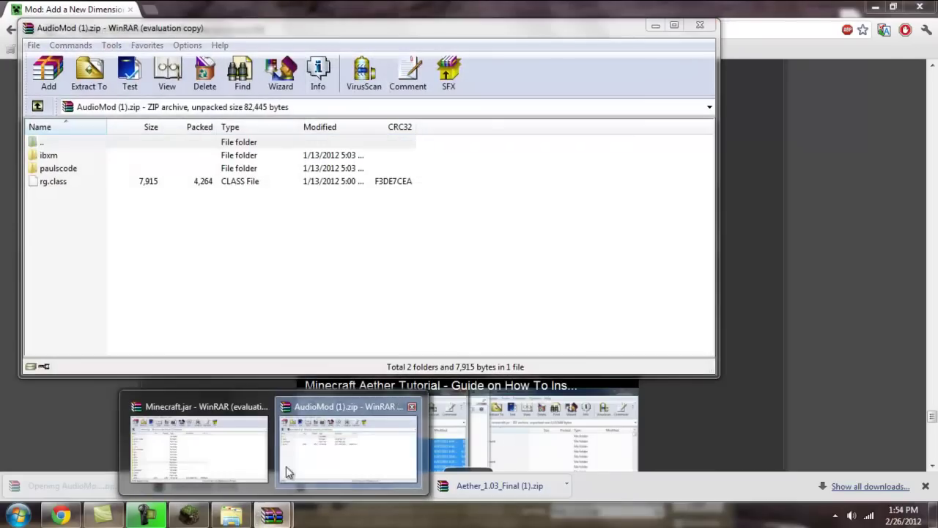
left_click(217, 450)
left_click_drag(251, 279, 850, 355)
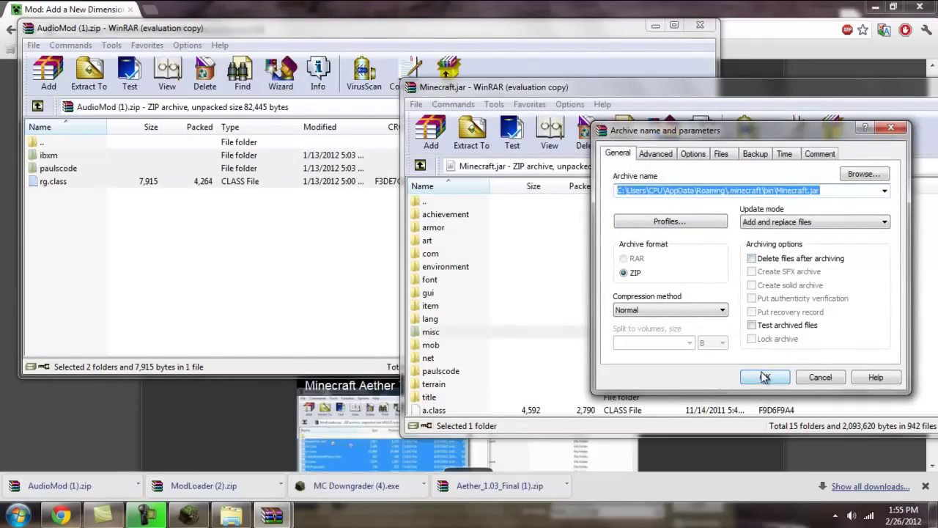
left_click(764, 376)
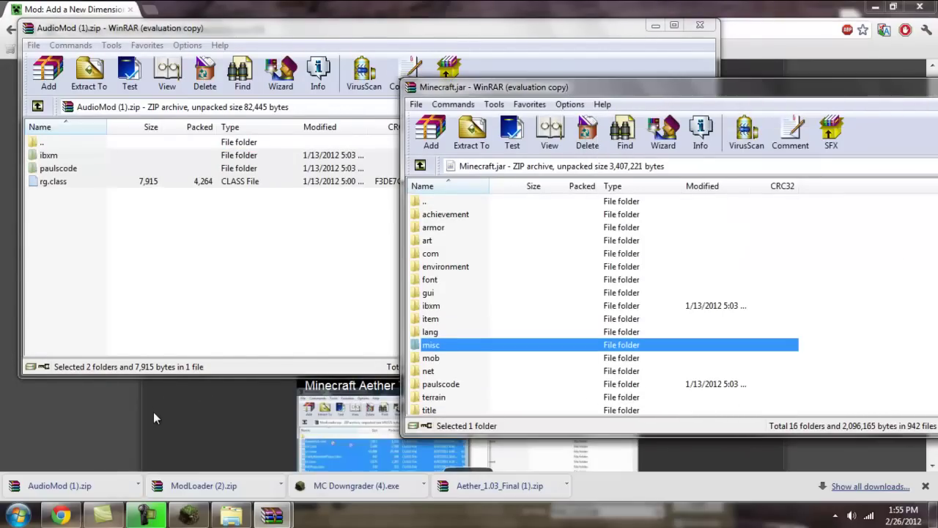
Step: Return to the mod page, download ShockAhPI for 1.0.0 and open the bin folder inside the downloaded SAPI r11 zip
left_click(155, 412)
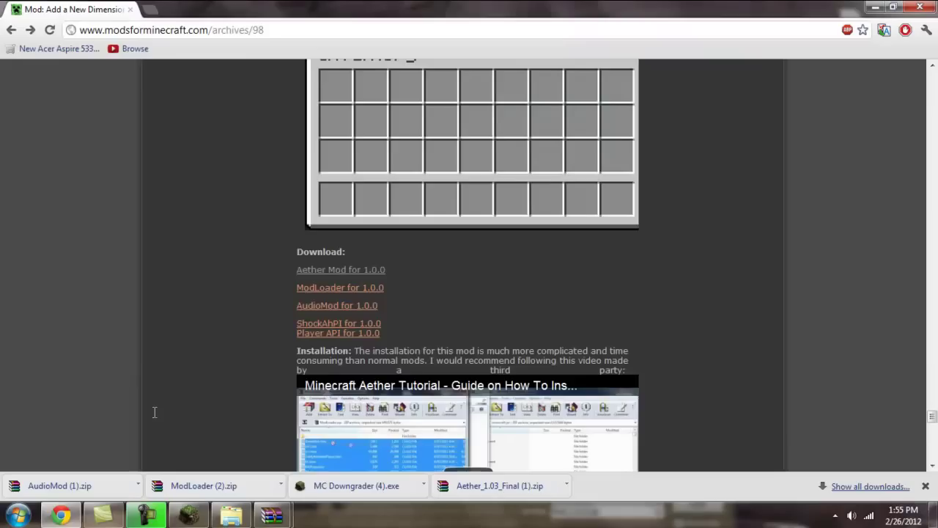
left_click(349, 325)
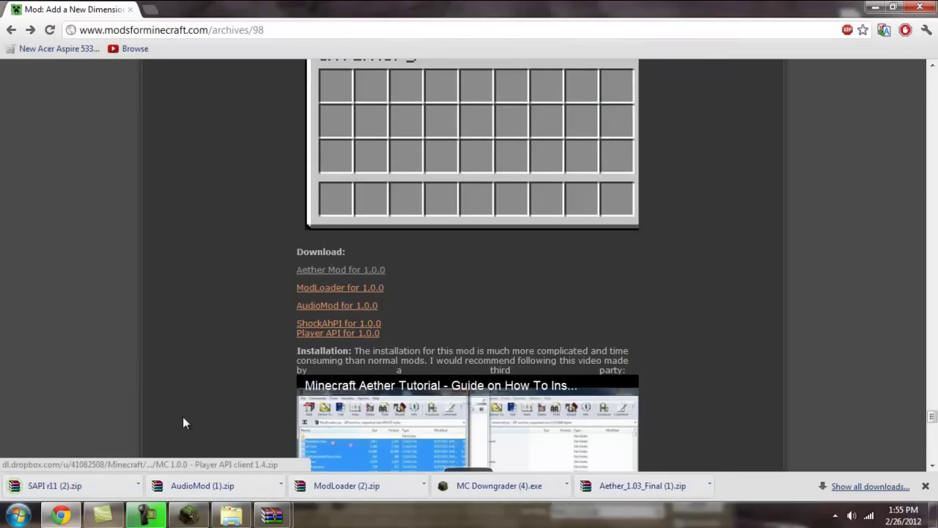
left_click(98, 486)
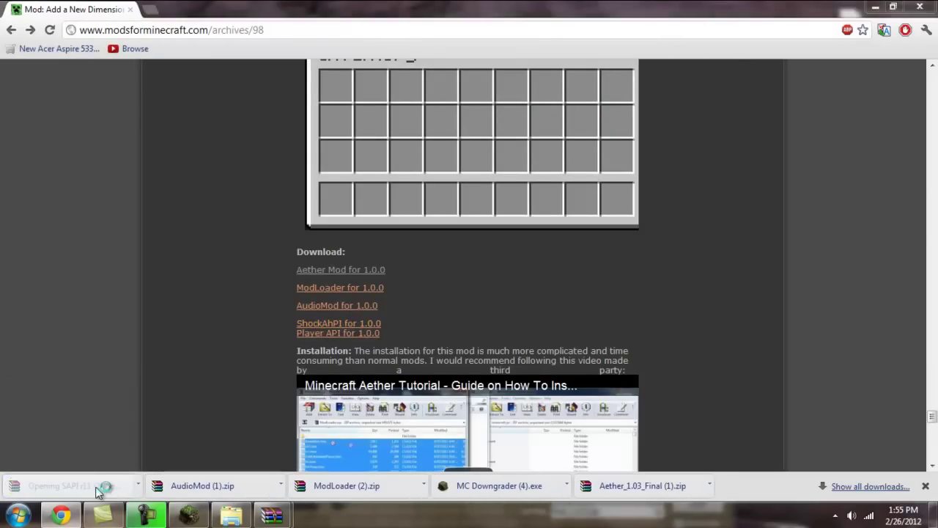
double_click(336, 190)
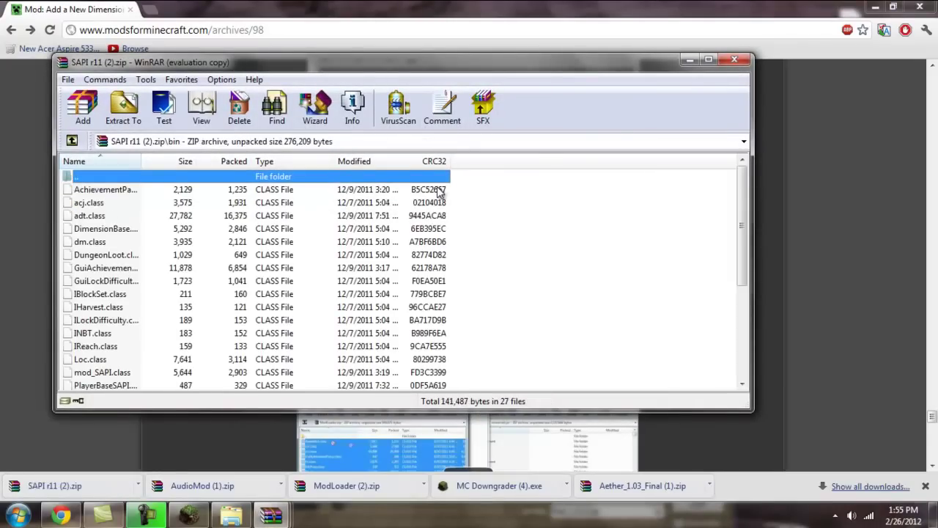
Step: Add all the class files from the SAPI r11 bin folder to Minecraft.jar with the default archive settings
key("ctrl+a")
left_click(431, 171, "ctrl")
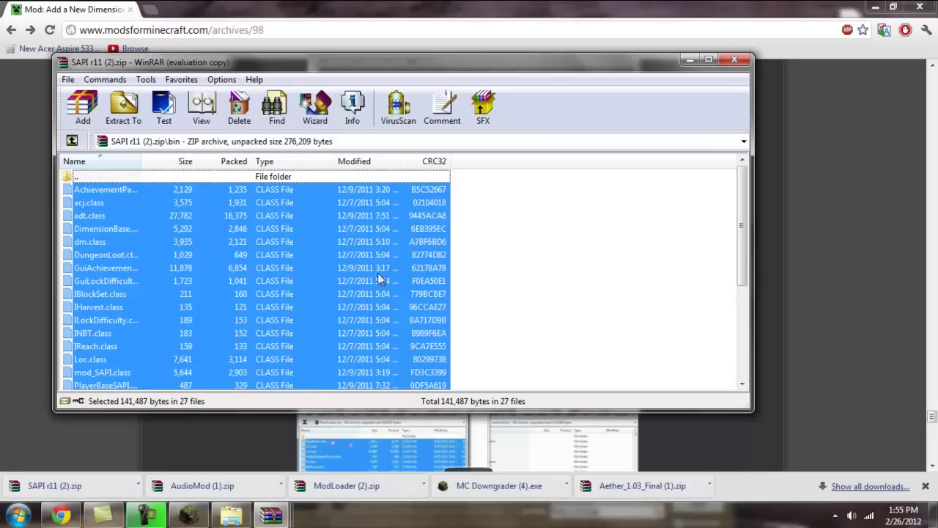
left_click(270, 515)
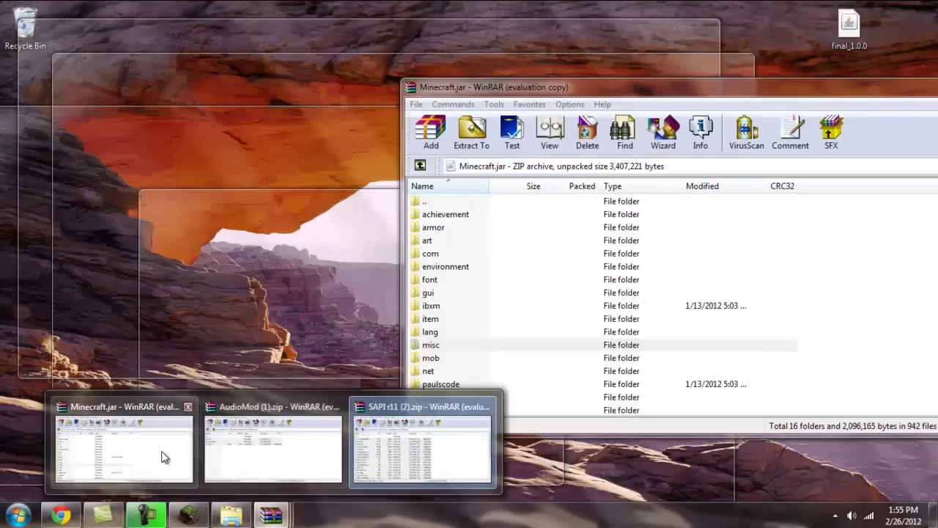
left_click(161, 451)
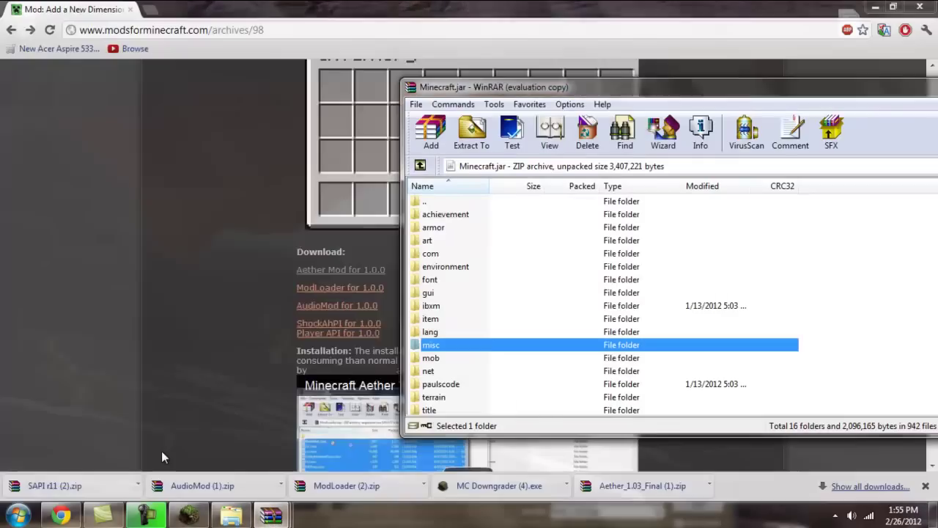
left_click_drag(279, 306, 678, 332)
left_click_drag(832, 318, 853, 298)
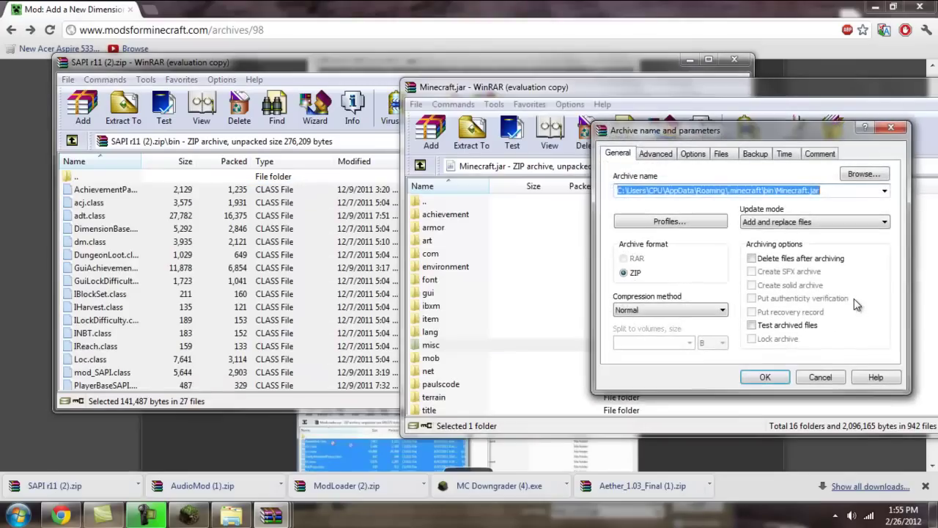
left_click(749, 374)
Step: Download Player API for 1.0.0 and add only its five class files, without the text documents, to Minecraft.jar
left_click(255, 434)
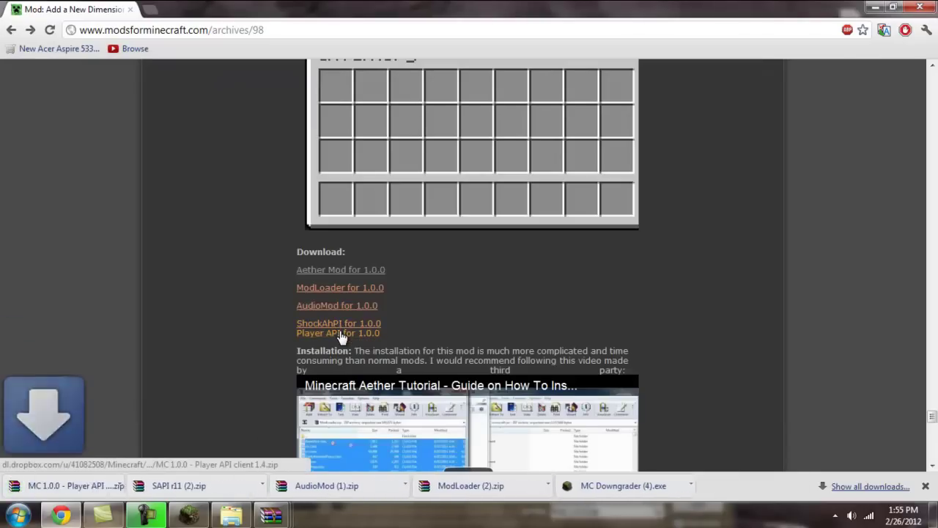
left_click(91, 490)
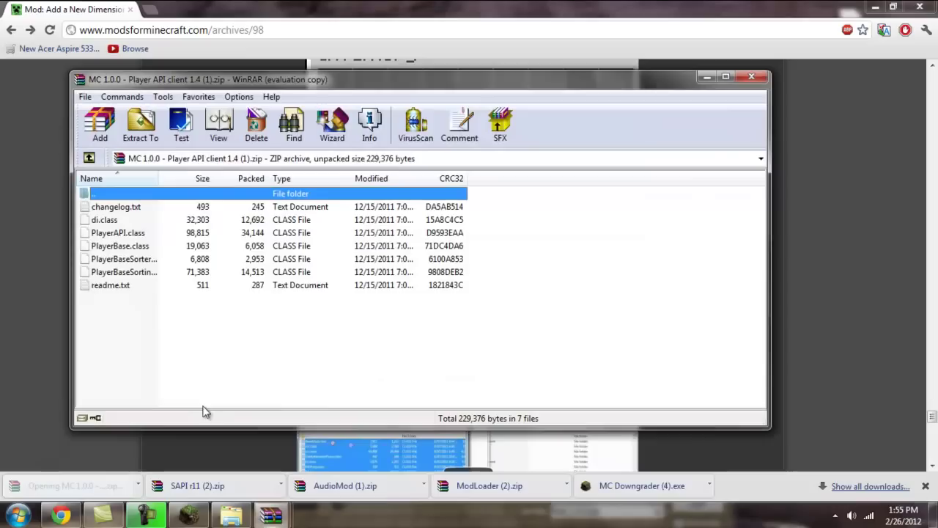
left_click_drag(341, 316, 305, 262)
left_click(508, 258)
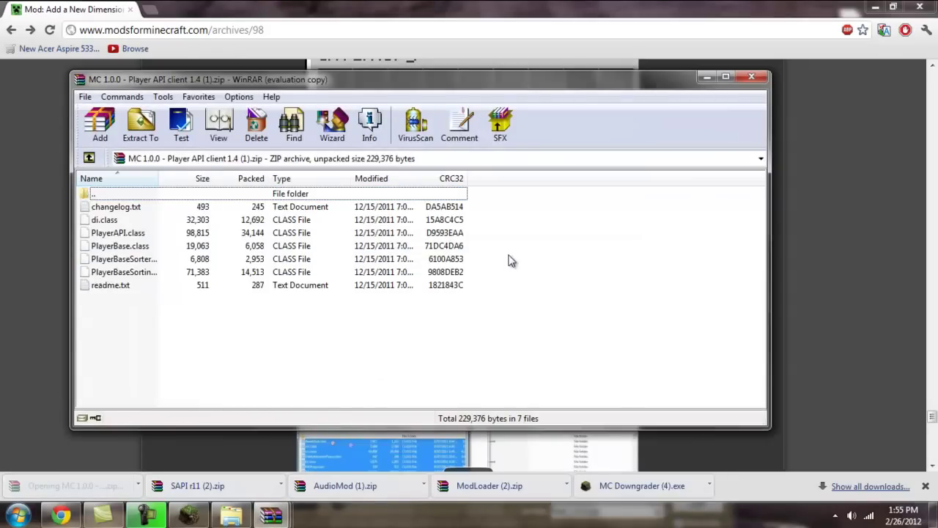
left_click(466, 272)
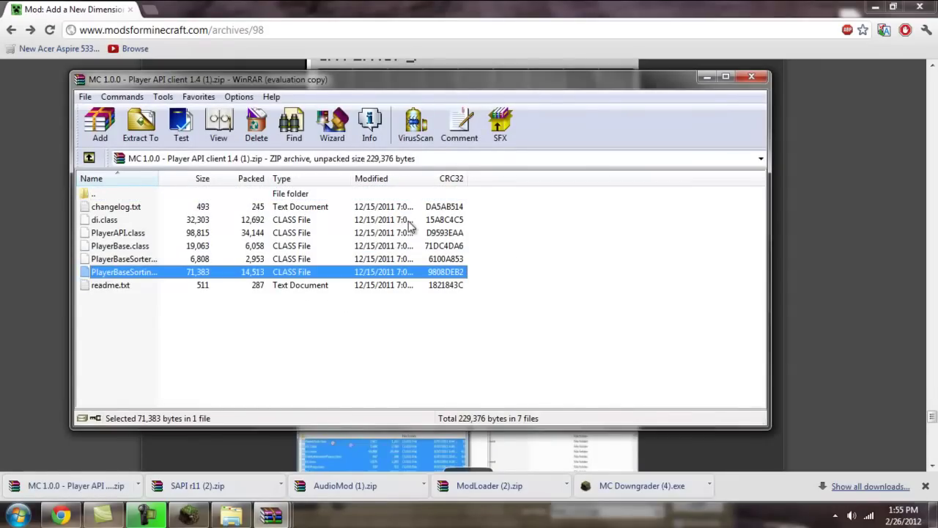
left_click_drag(495, 275, 451, 223)
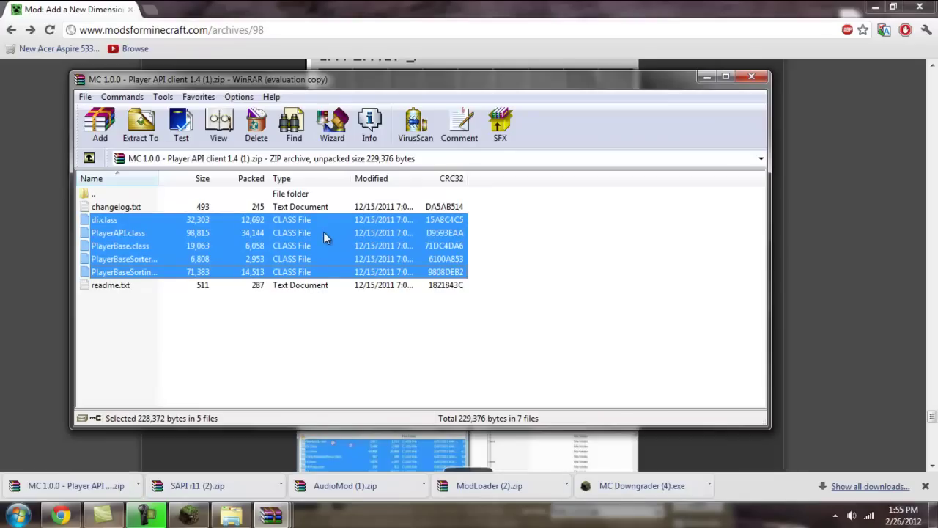
left_click_drag(323, 232, 398, 399)
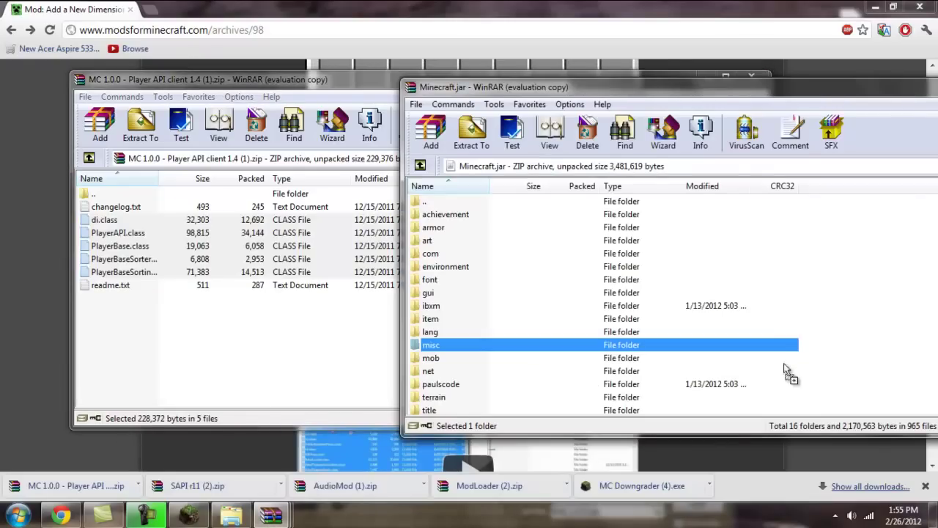
left_click_drag(809, 359, 772, 354)
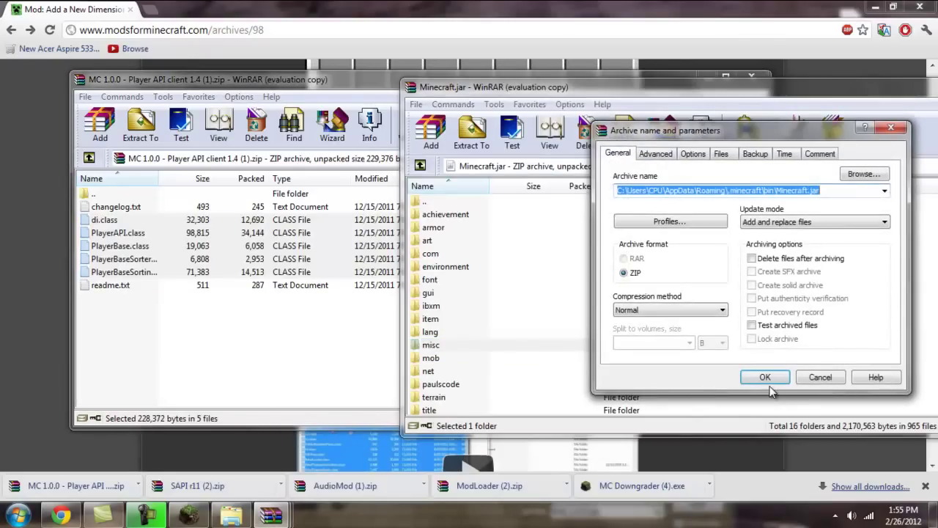
left_click(769, 383)
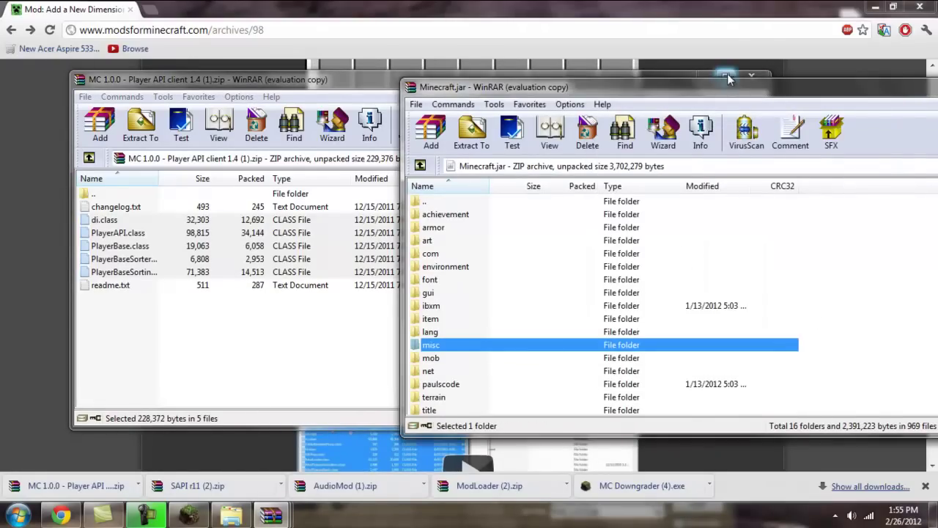
Step: Close the Player API archive and open the Jar folder inside the downloaded Aether_1.03_Final (1).zip from the browser's download history
left_click(741, 71)
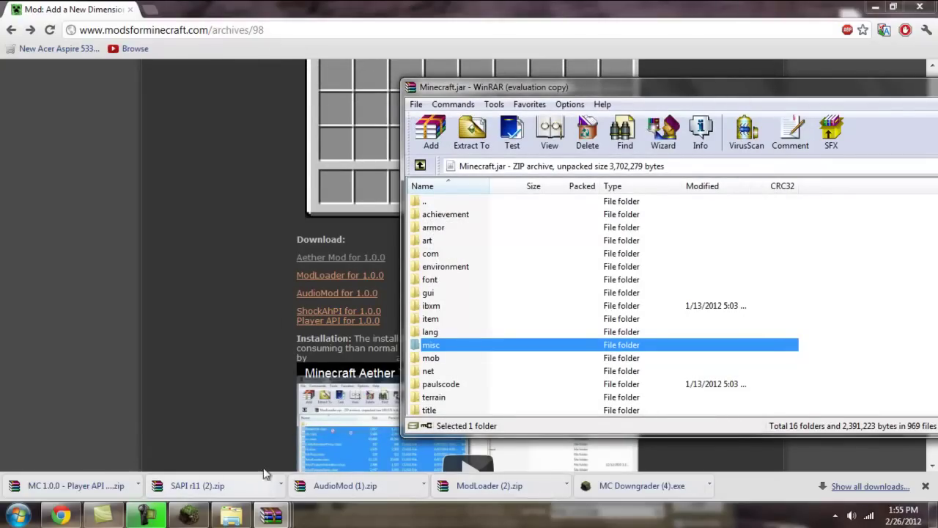
left_click(857, 487)
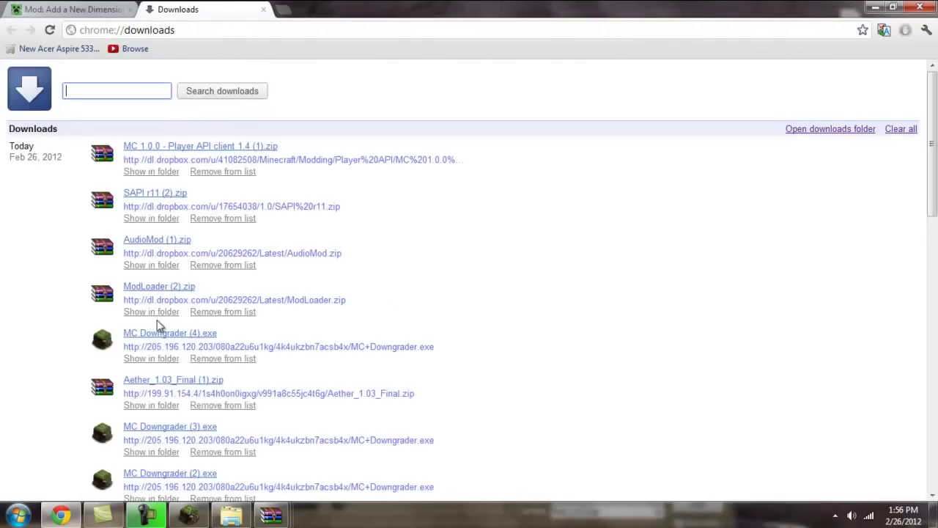
left_click(161, 381)
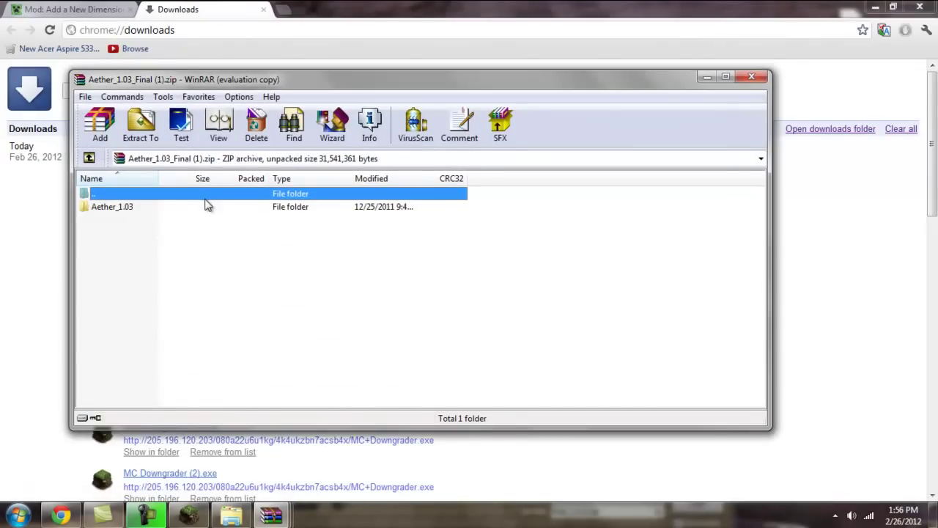
double_click(206, 206)
double_click(192, 210)
left_click(237, 209)
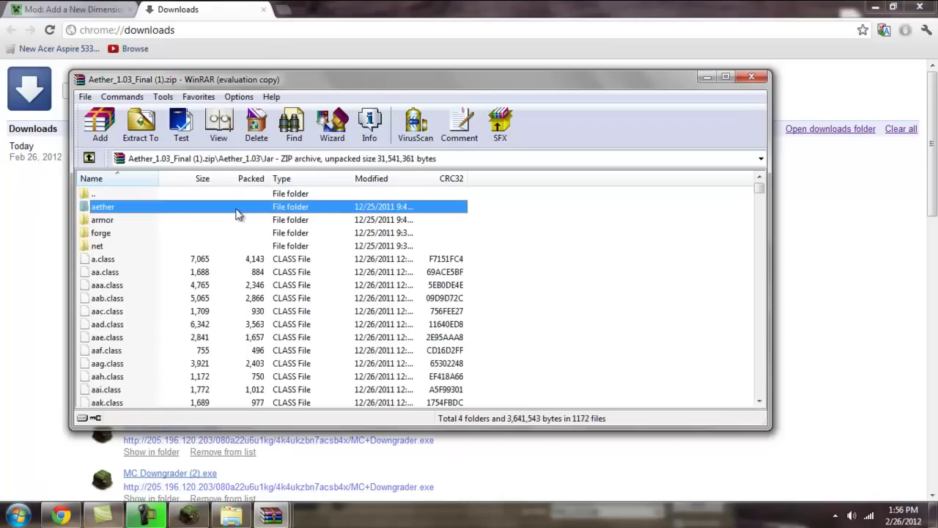
Step: Add all the folders and class files from the Aether Jar folder to Minecraft.jar with the default archive settings
key("ctrl+a")
left_click(229, 193, "ctrl")
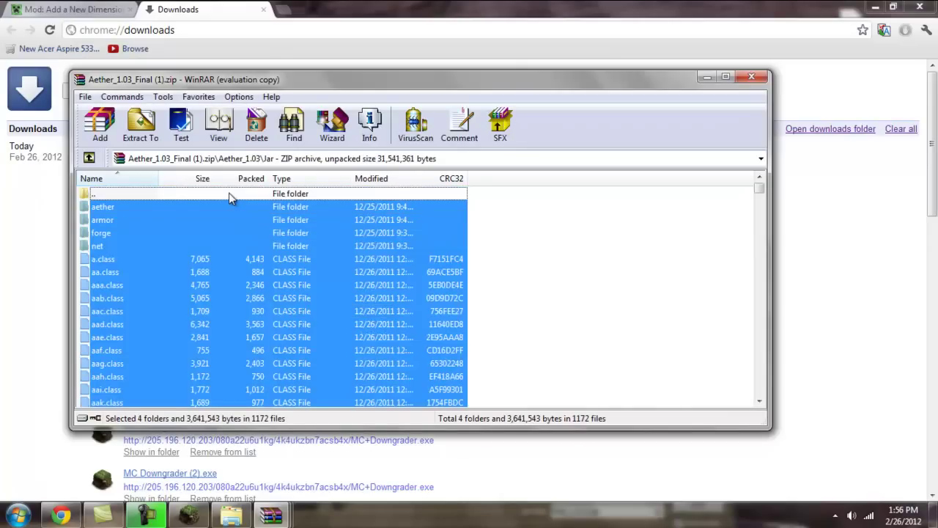
mouse_move(271, 515)
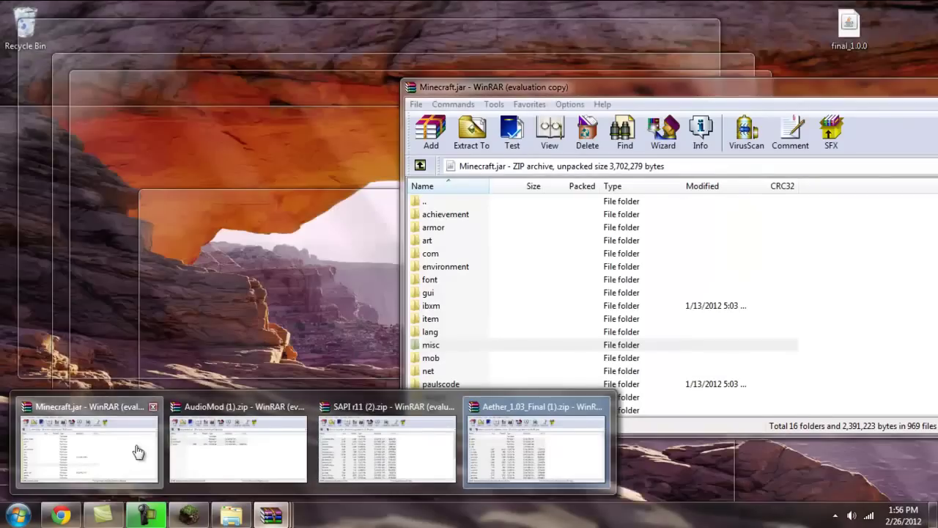
left_click(139, 450)
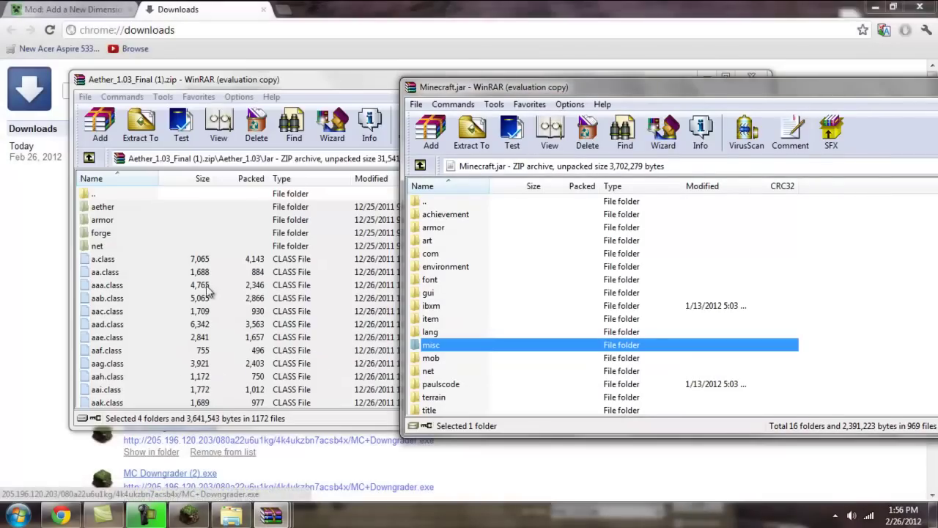
left_click_drag(183, 281, 277, 286)
left_click_drag(456, 301, 850, 306)
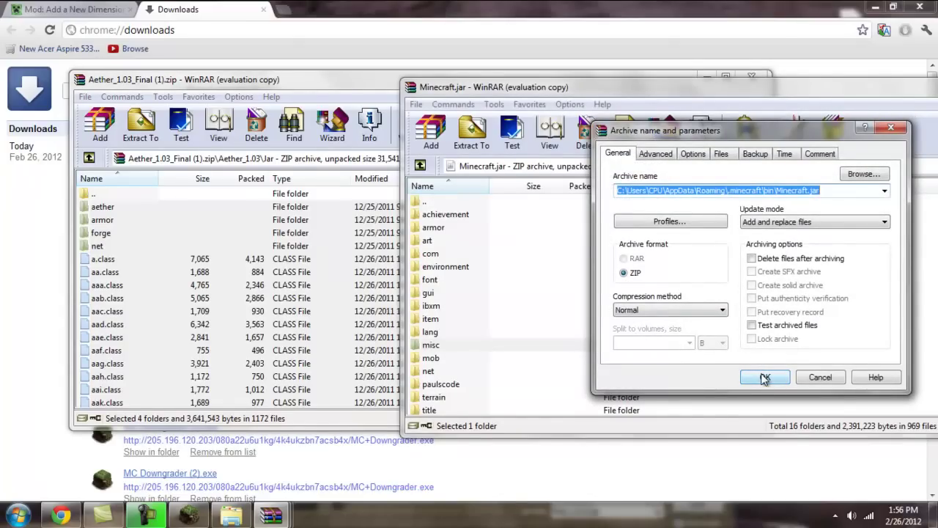
left_click(764, 378)
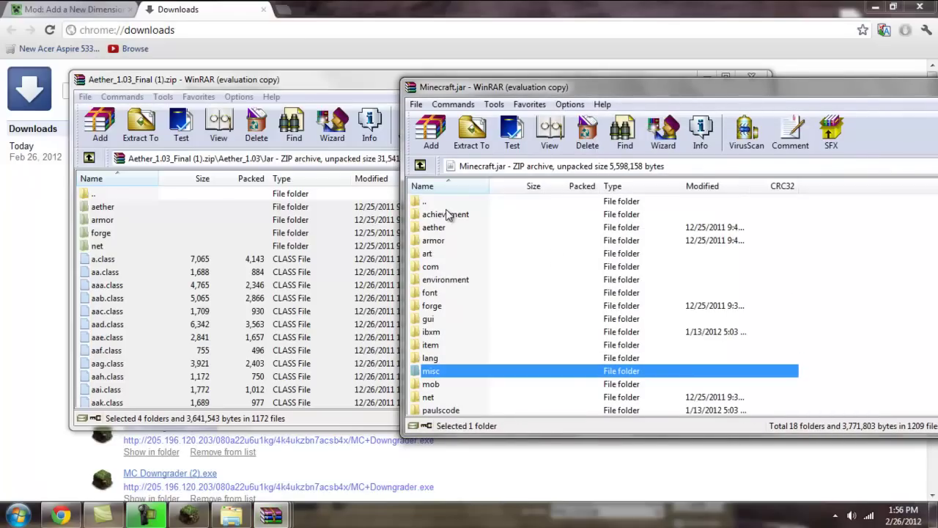
Step: Open the Resources folder in the Aether zip and, in a file window beside it, the resources folder of .minecraft
left_click(90, 159)
double_click(116, 222)
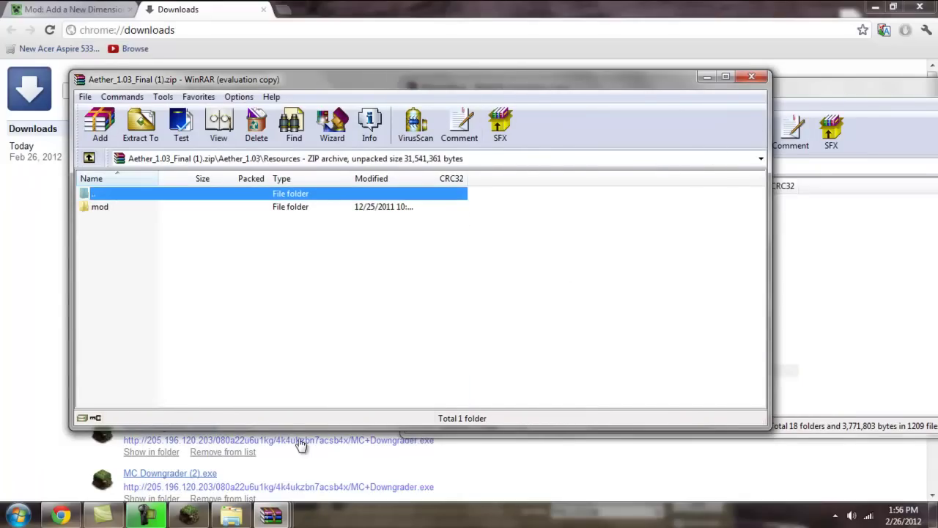
left_click(232, 517)
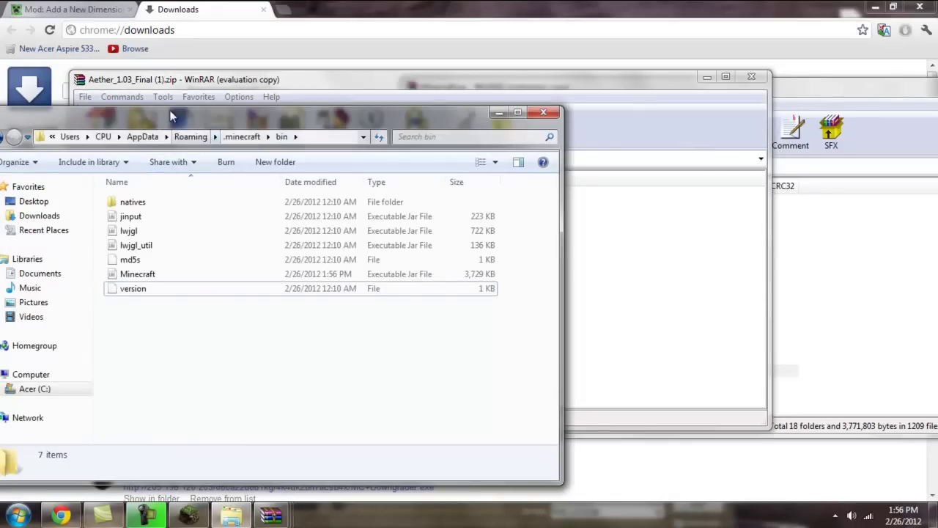
left_click_drag(333, 103, 656, 118)
left_click(321, 140)
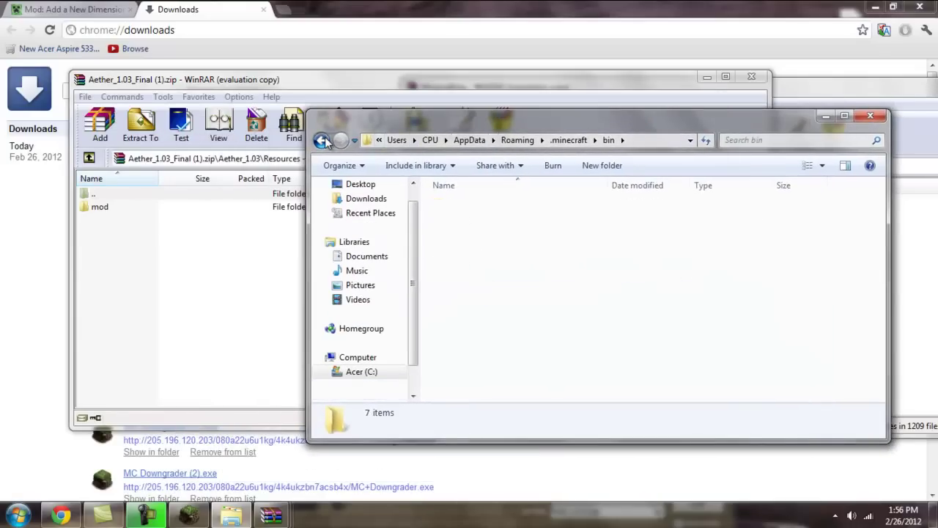
double_click(467, 251)
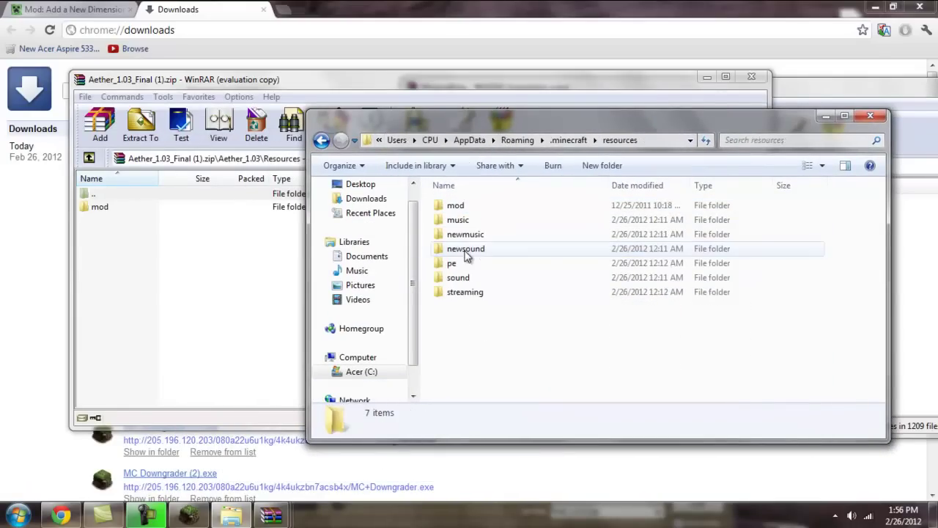
Step: Copy the Aether mod folder into .minecraft's resources folder, merging existing folders and replacing all conflicting files
left_click_drag(107, 210, 821, 360)
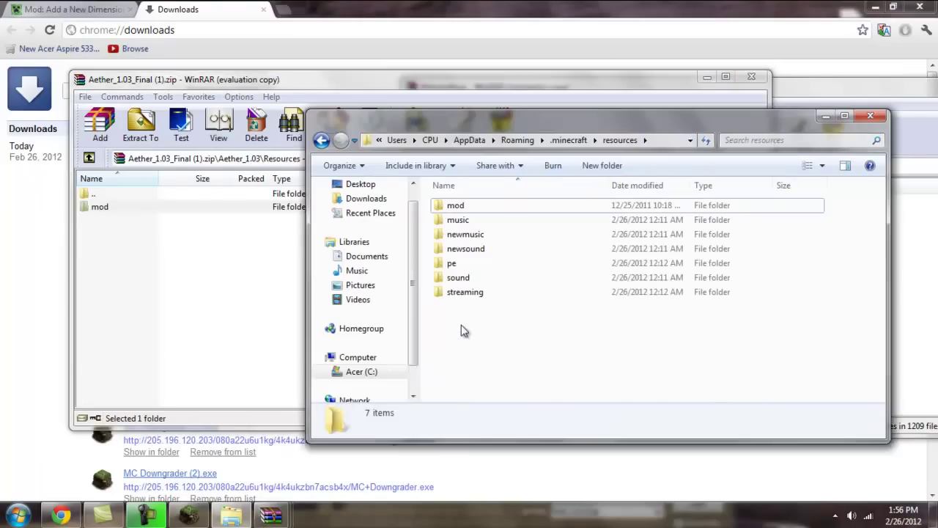
left_click(517, 393)
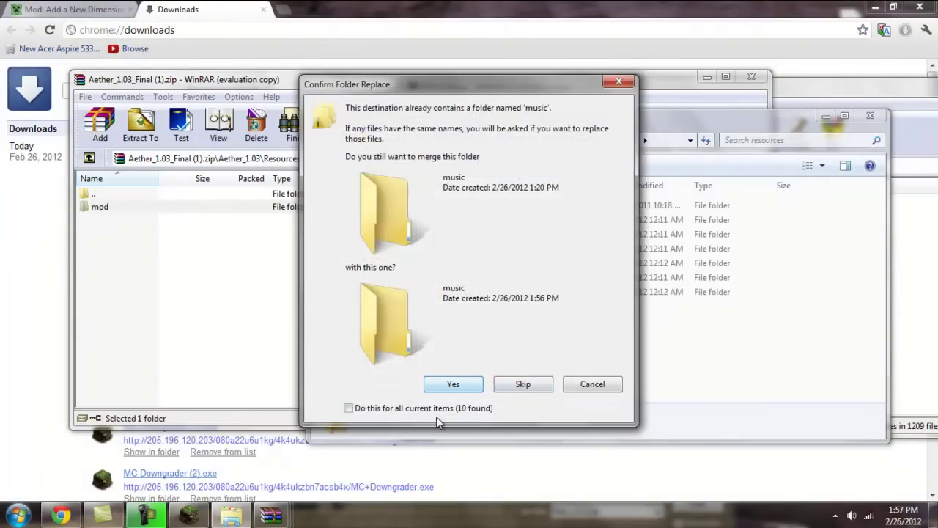
left_click(449, 386)
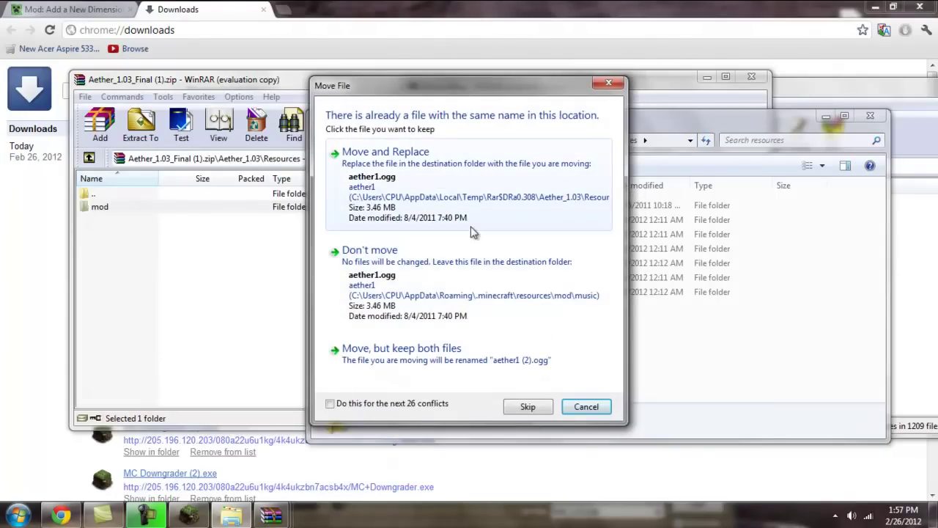
left_click(350, 404)
left_click(409, 182)
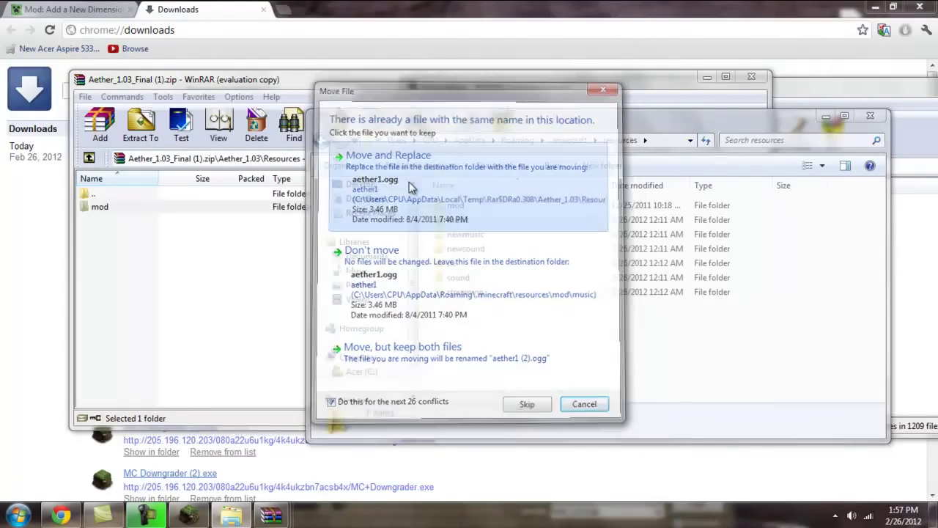
Step: Close the Aether, Minecraft.jar, SAPI and AudioMod archives together with the resources folder and the browser
left_click(751, 77)
left_click(750, 77)
left_click(870, 116)
left_click_drag(903, 86, 783, 96)
left_click(933, 93)
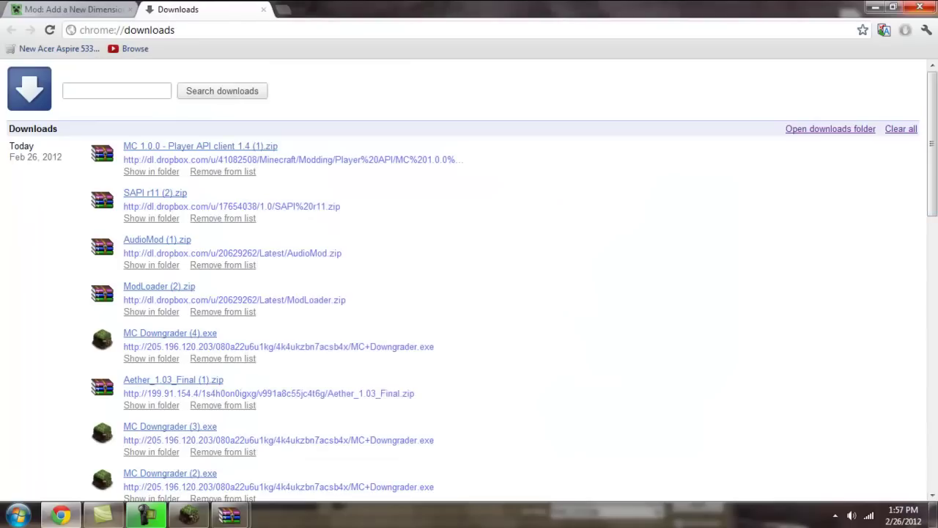
left_click(919, 6)
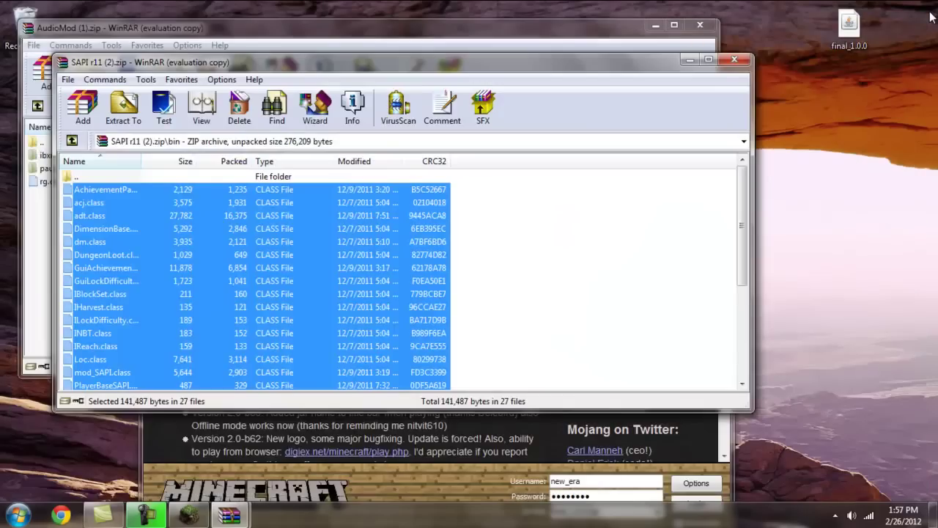
left_click(730, 61)
left_click(700, 25)
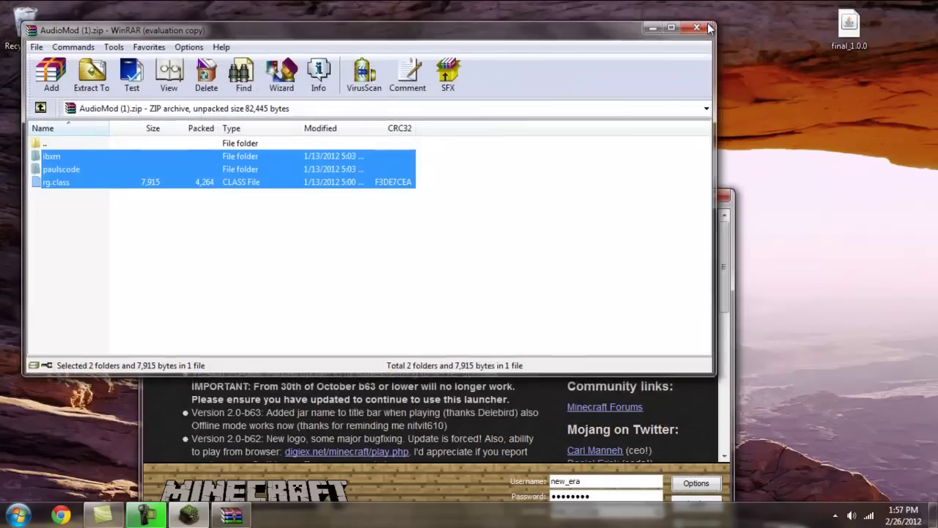
Step: Set the jar file to minecraft.jar in the Digiex.net Minecraft Launcher, then close that launcher
left_click_drag(639, 205, 612, 110)
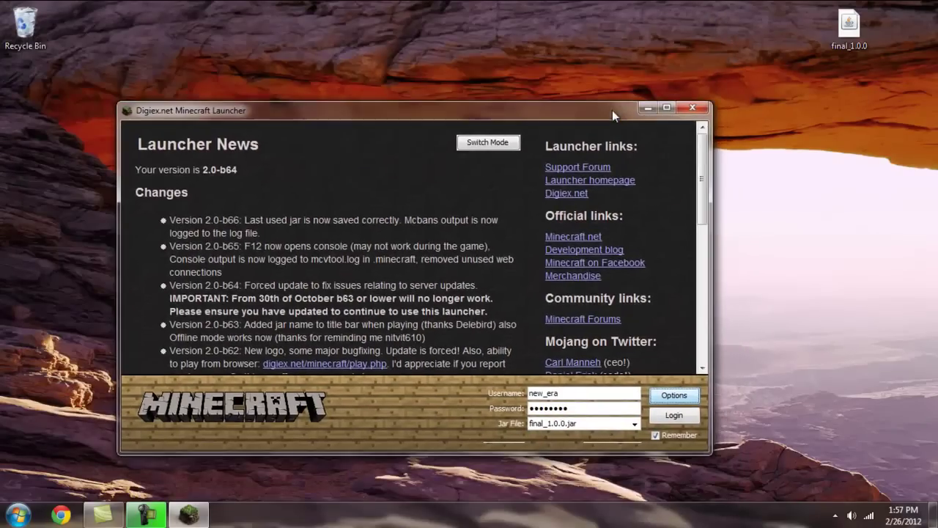
left_click(634, 424)
left_click(579, 446)
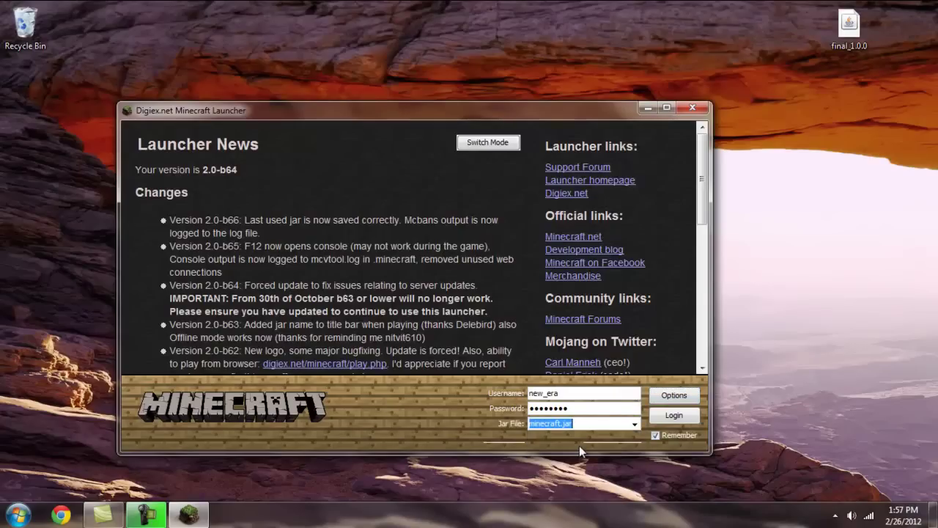
left_click(693, 108)
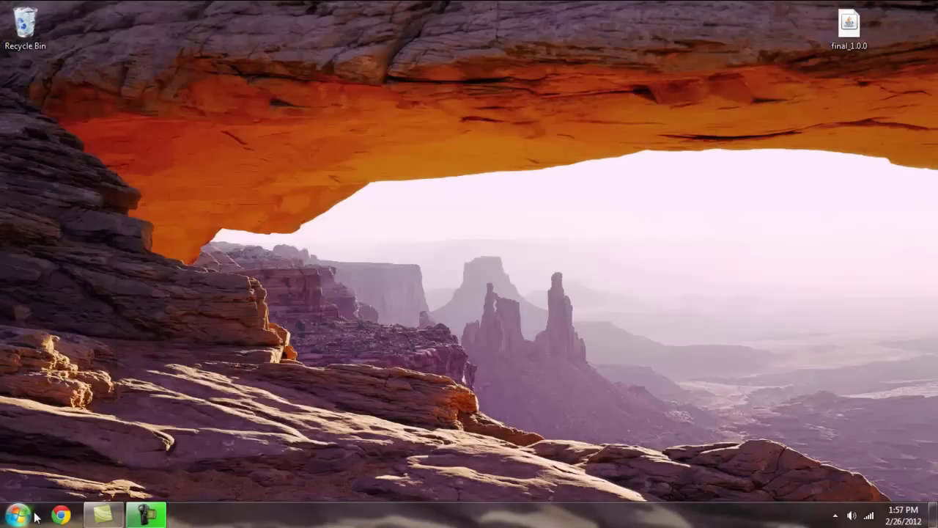
Step: Start Minecraft from the regular Minecraft Launcher with the remembered login and load the singleplayer world World1
left_click(35, 515)
type("minecraft")
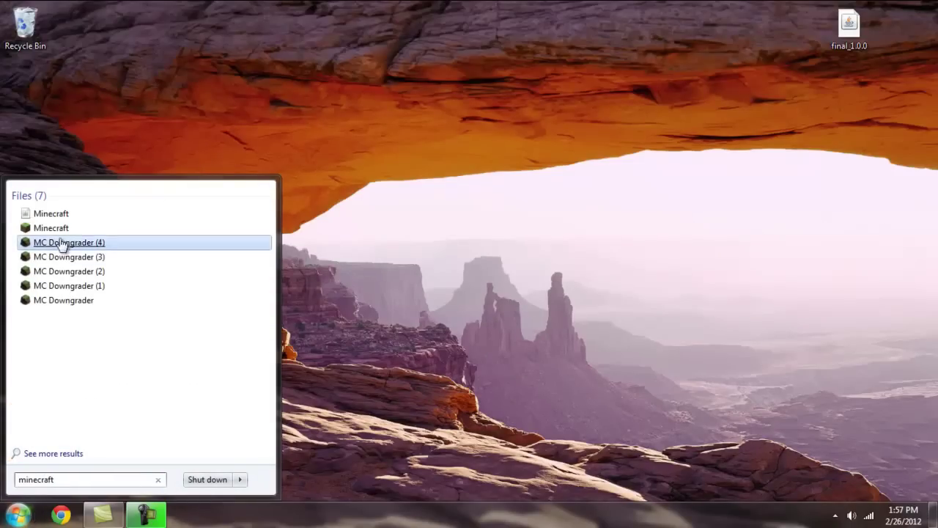
left_click(57, 233)
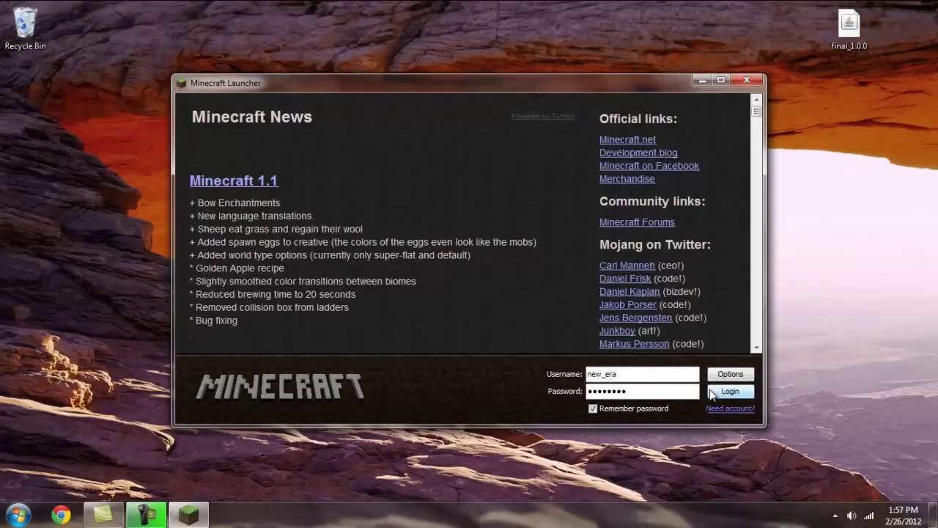
left_click(710, 391)
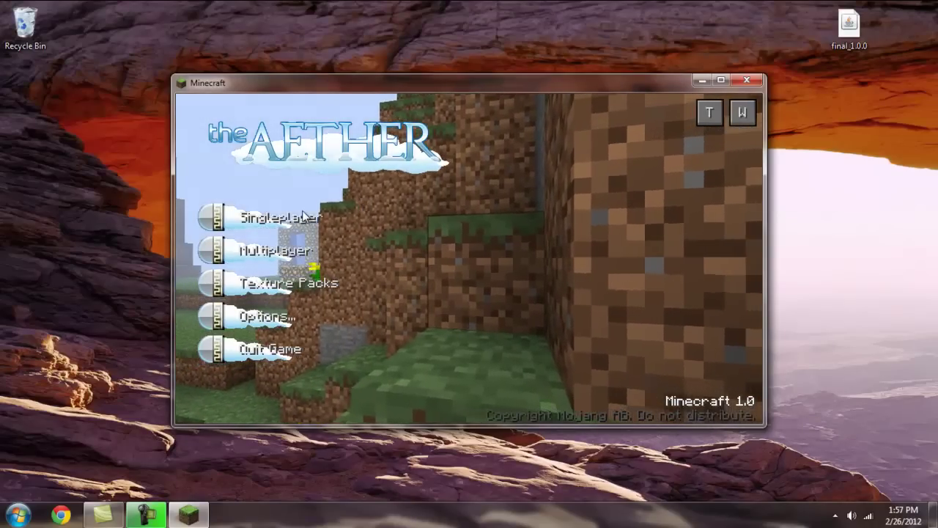
left_click(301, 215)
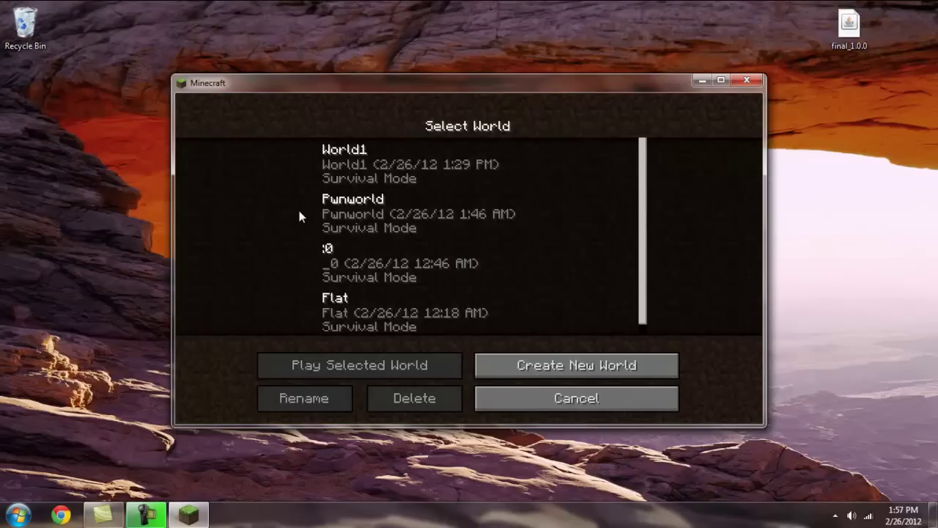
double_click(384, 159)
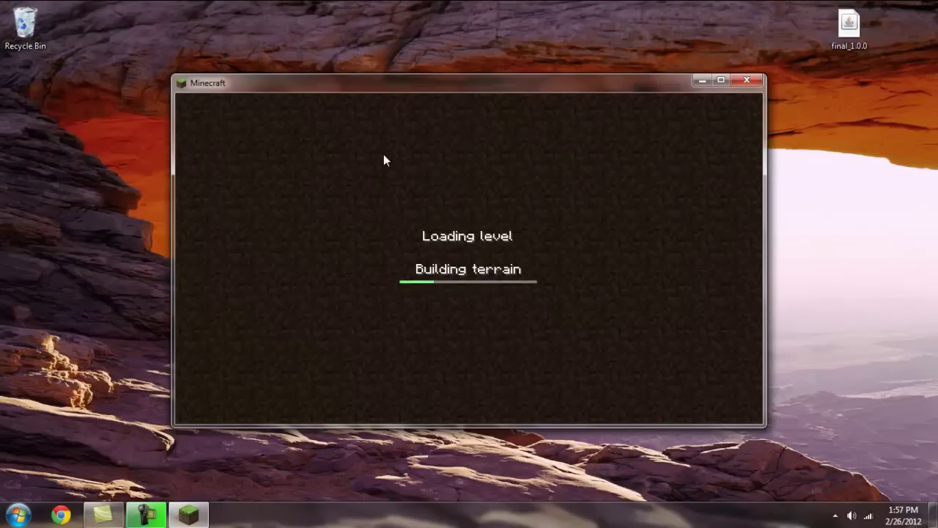